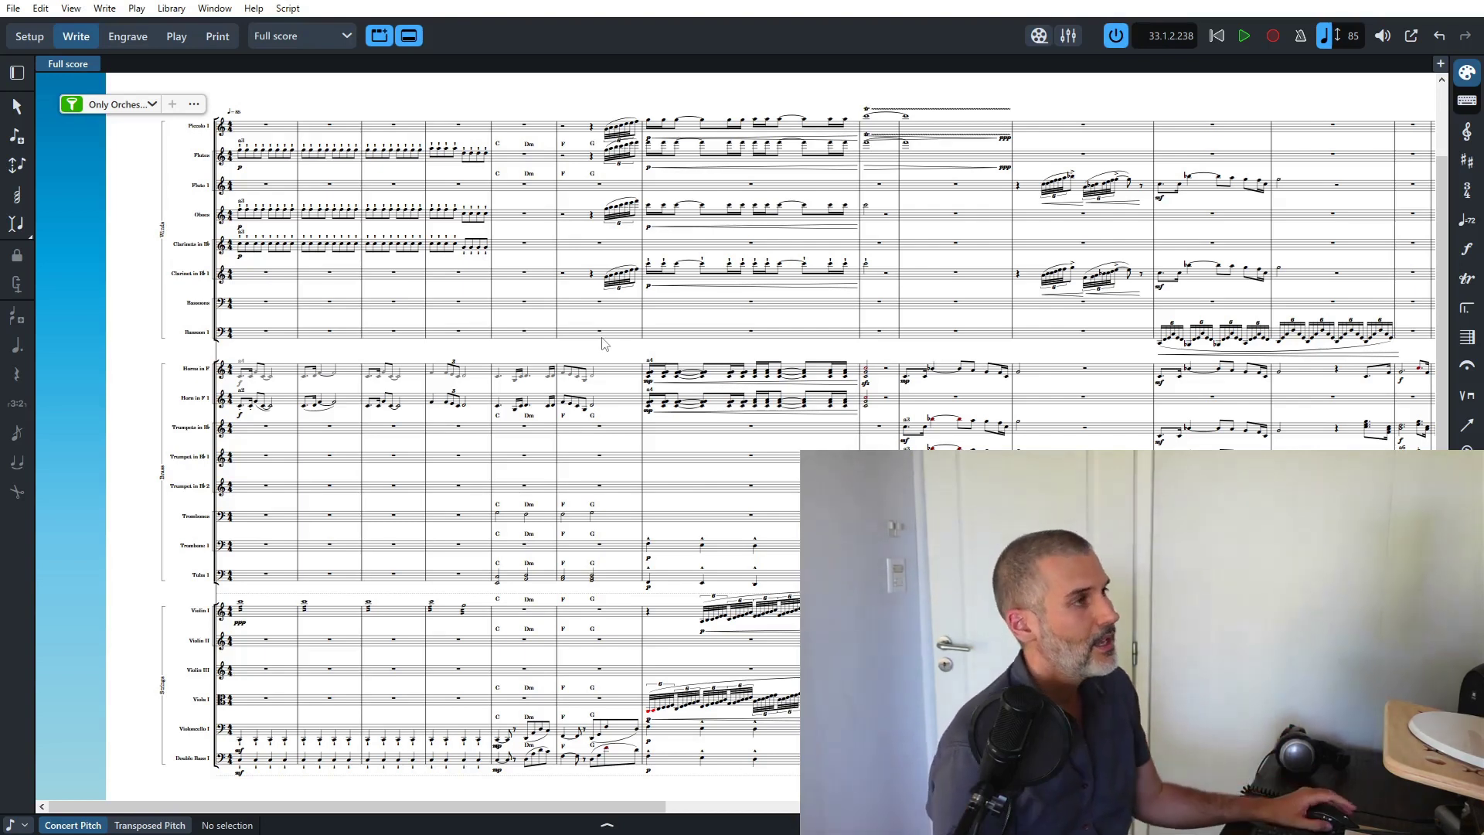
Select the first Flutes note in bar 1 as the playback start point.
{"action": "left_click", "coordinate": [240, 405]}
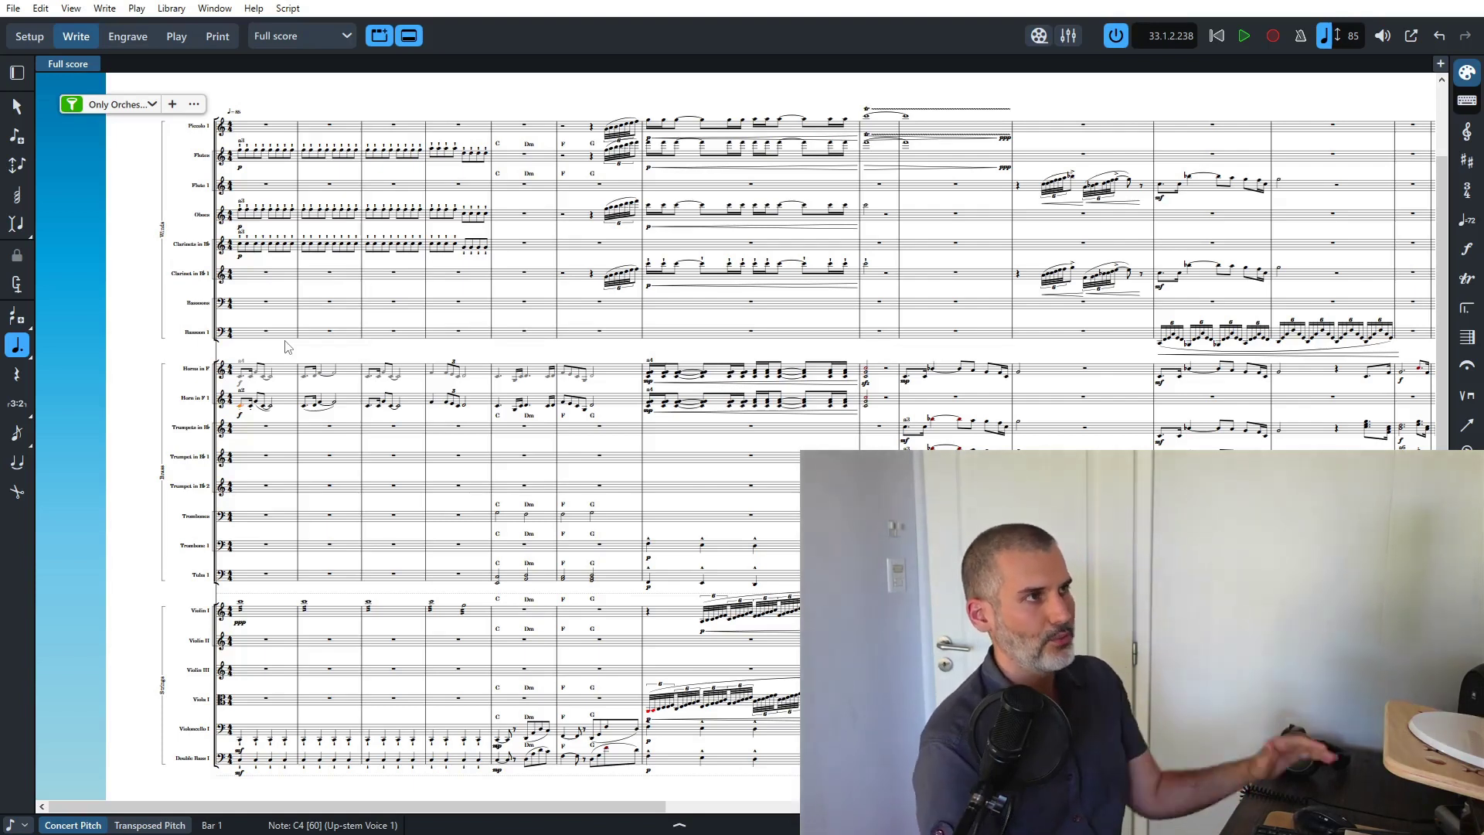
{"action": "scroll", "coordinate": [296, 331], "scroll_direction": "up", "scroll_amount": 1}
{"action": "scroll", "coordinate": [295, 331], "scroll_direction": "up", "scroll_amount": 2}
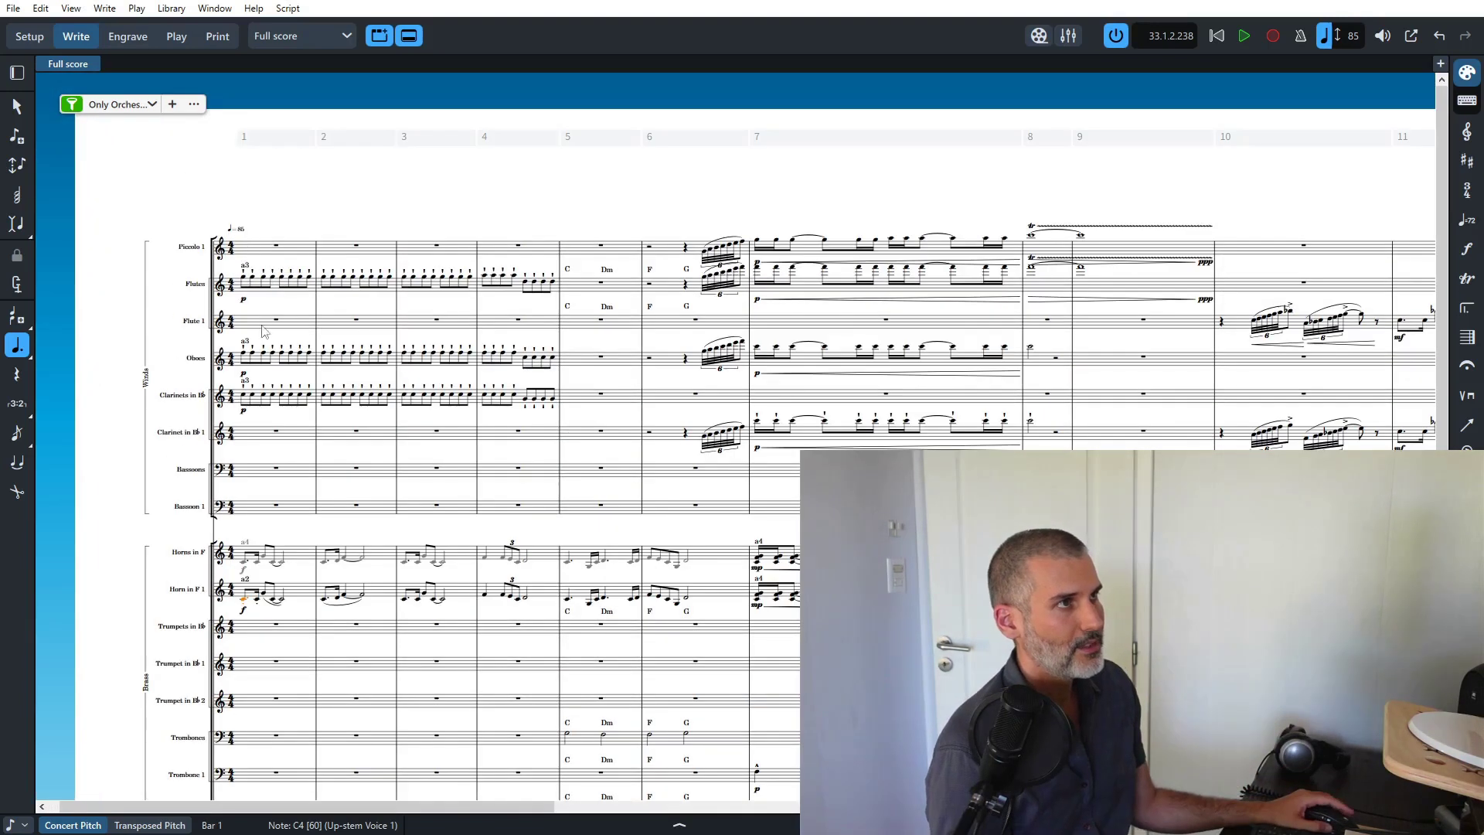
{"action": "scroll", "coordinate": [285, 281], "scroll_direction": "down", "scroll_amount": 3}
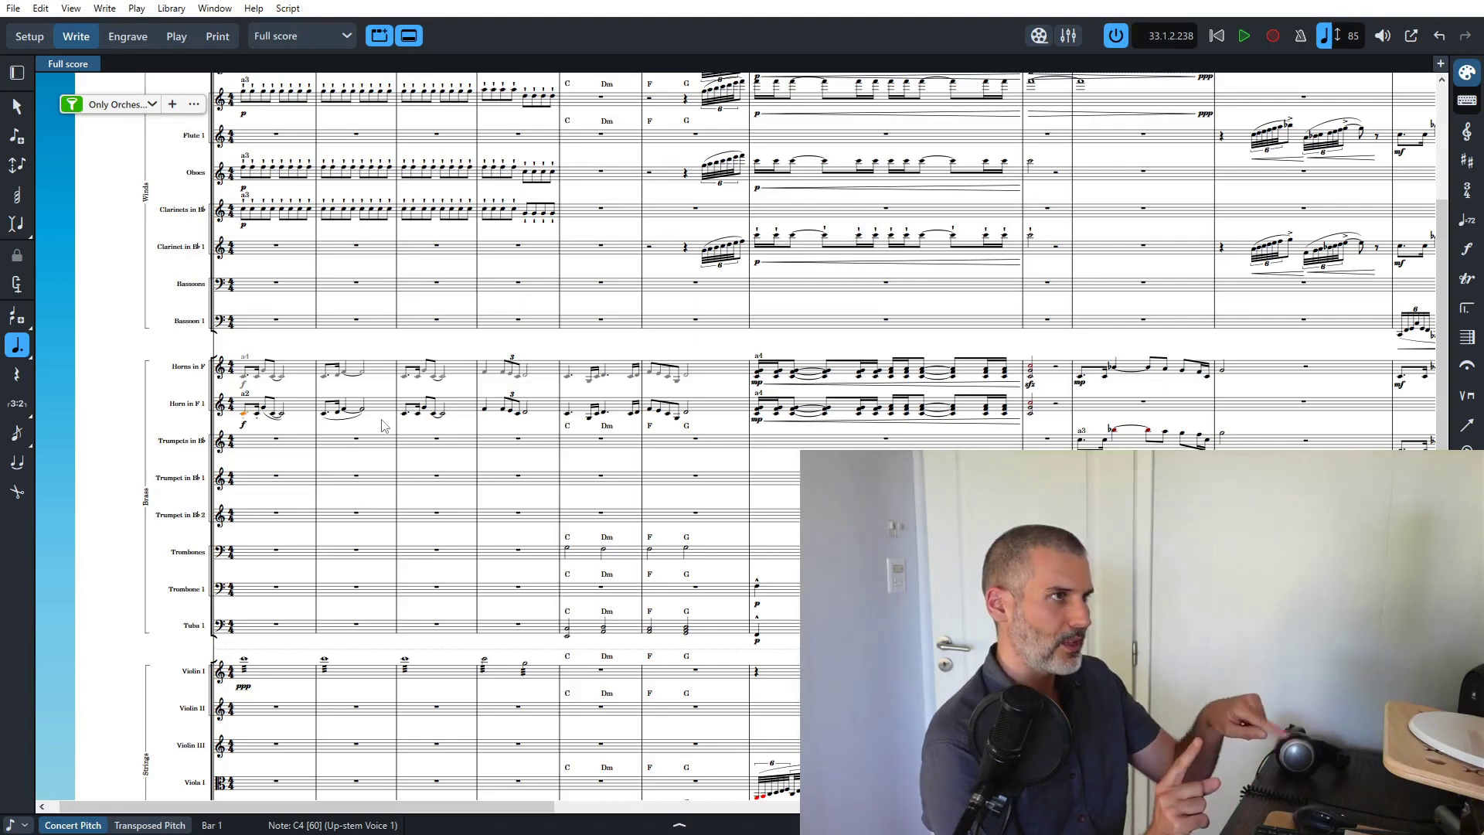
{"action": "scroll", "coordinate": [384, 426], "scroll_direction": "up", "scroll_amount": 3}
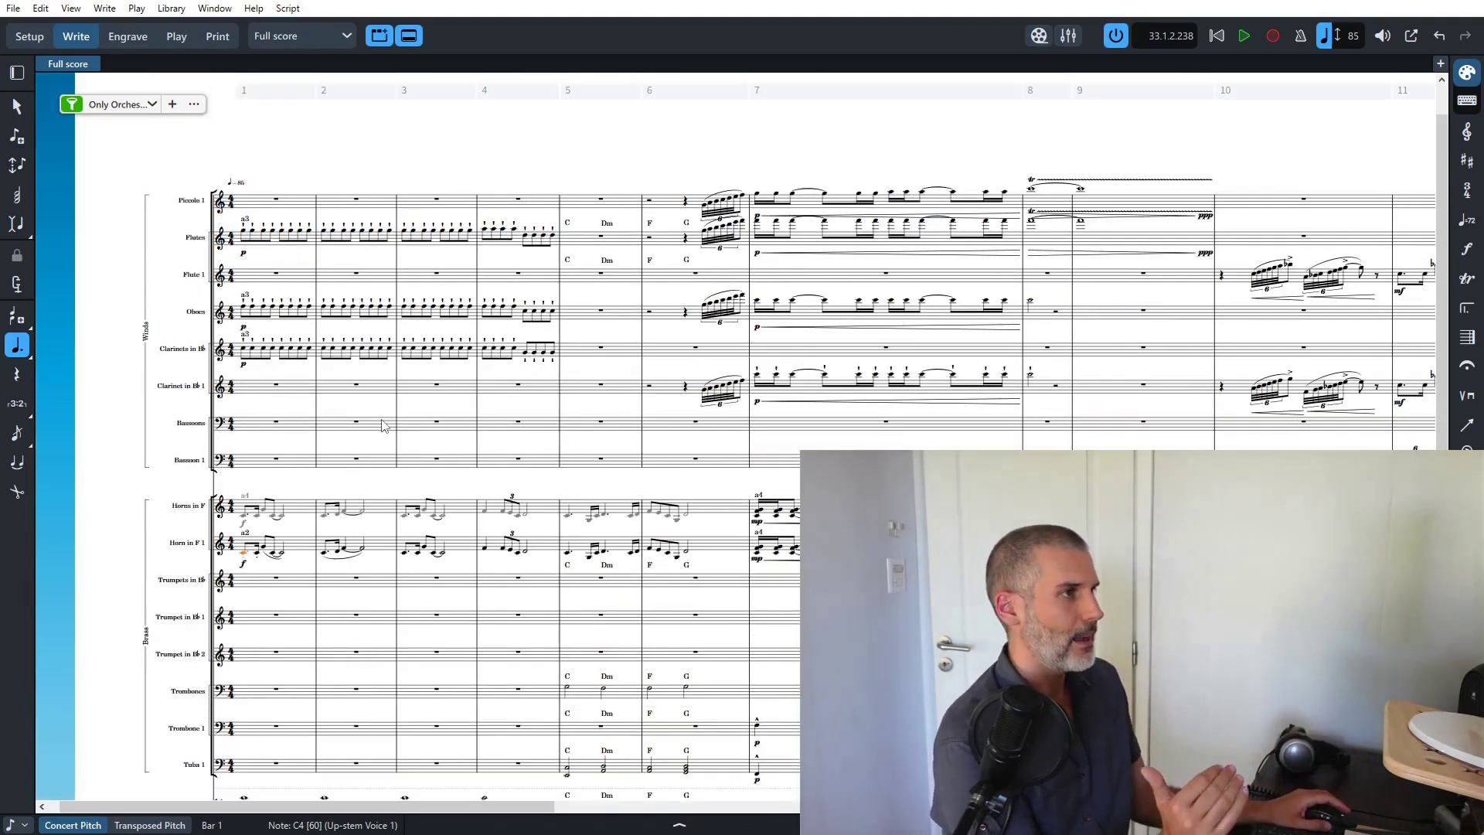
{"action": "left_click", "coordinate": [246, 234]}
Play the cue from bar 1 and stop it around bar 10.
{"action": "key", "text": "p"}
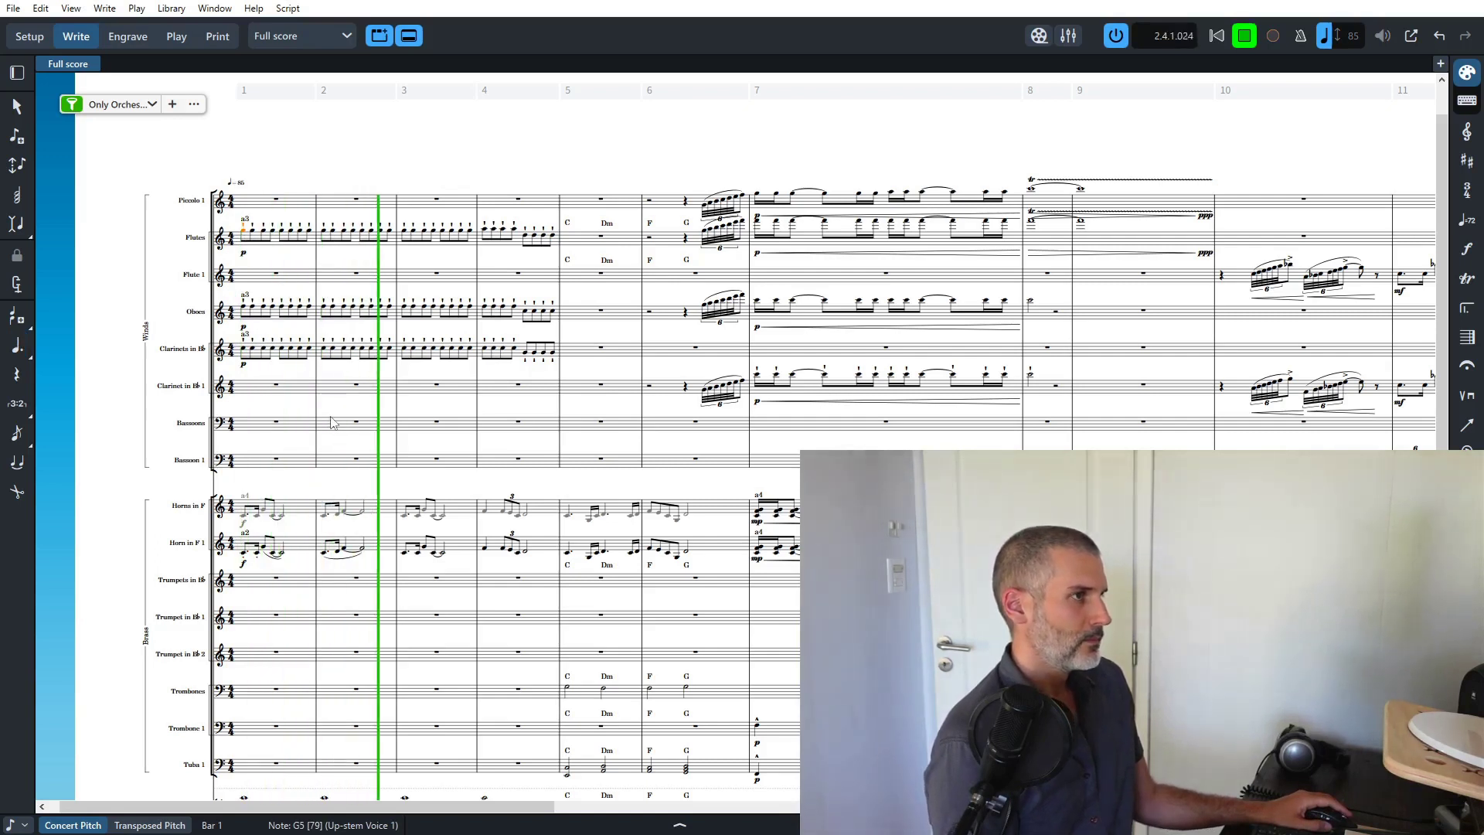
{"action": "scroll", "coordinate": [331, 422], "scroll_direction": "down", "scroll_amount": 3}
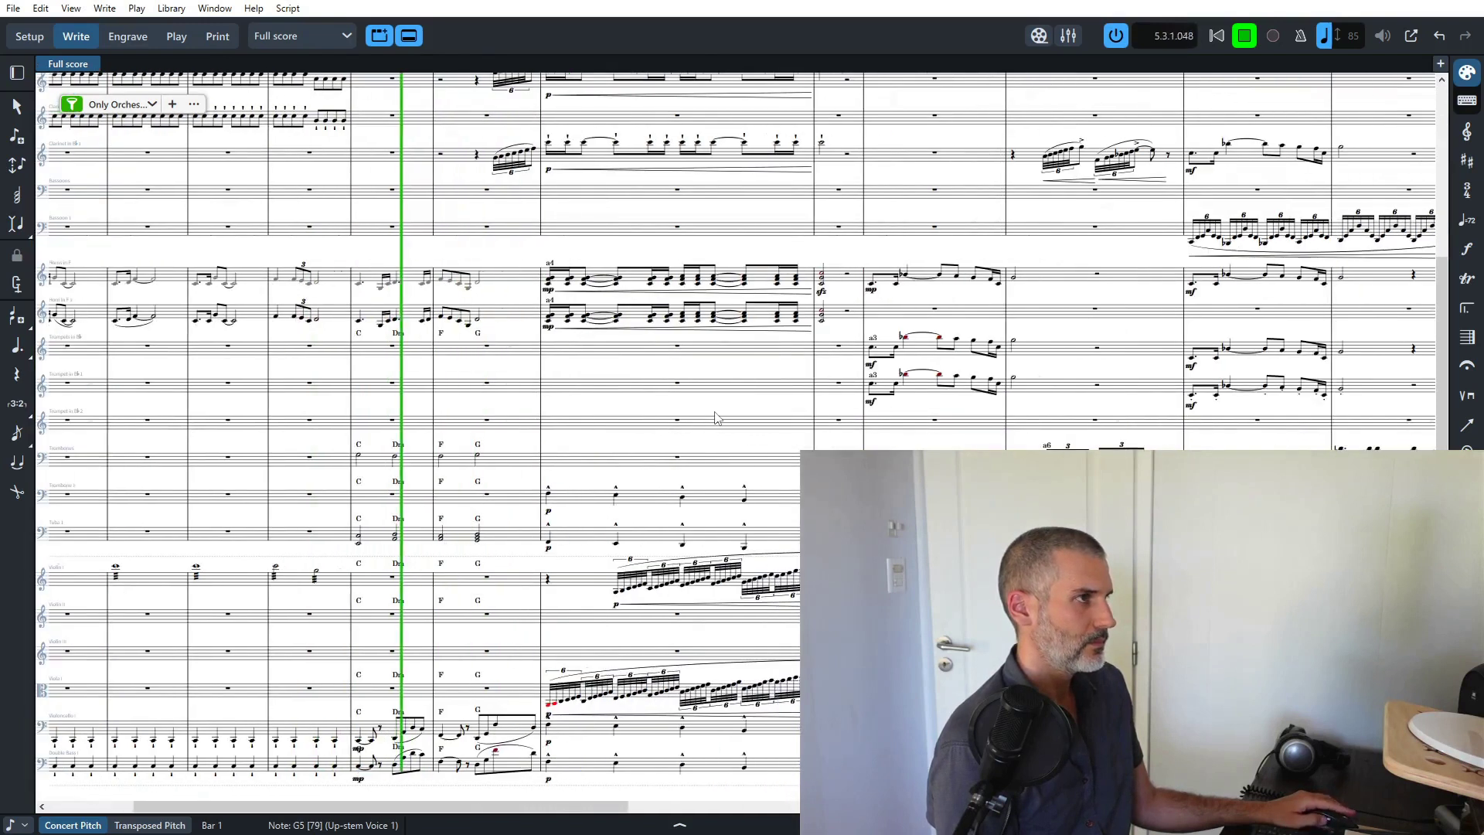
{"action": "scroll", "coordinate": [585, 466], "scroll_direction": "right", "scroll_amount": 3}
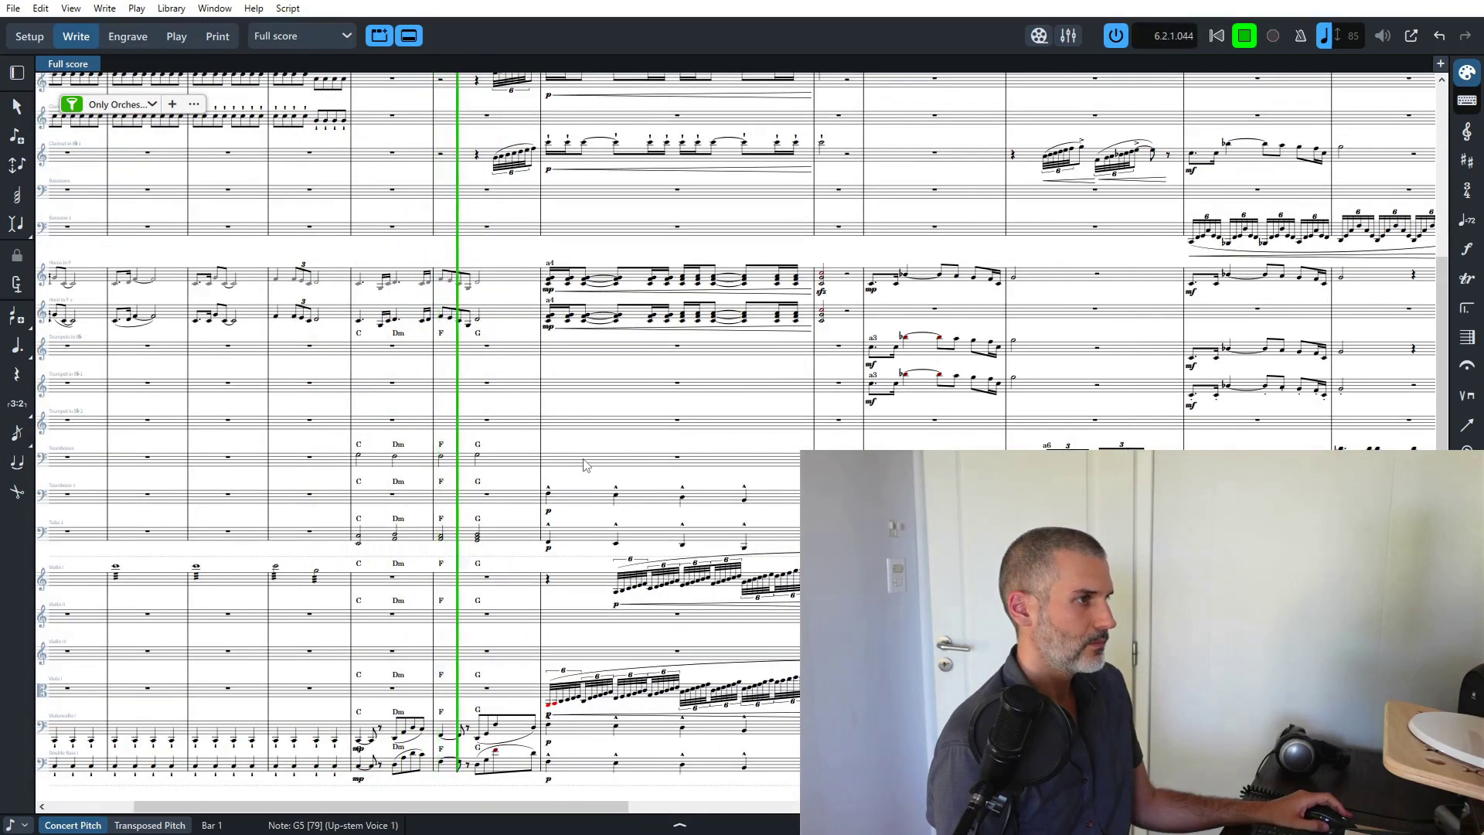
{"action": "scroll", "coordinate": [585, 465], "scroll_direction": "up", "scroll_amount": 1}
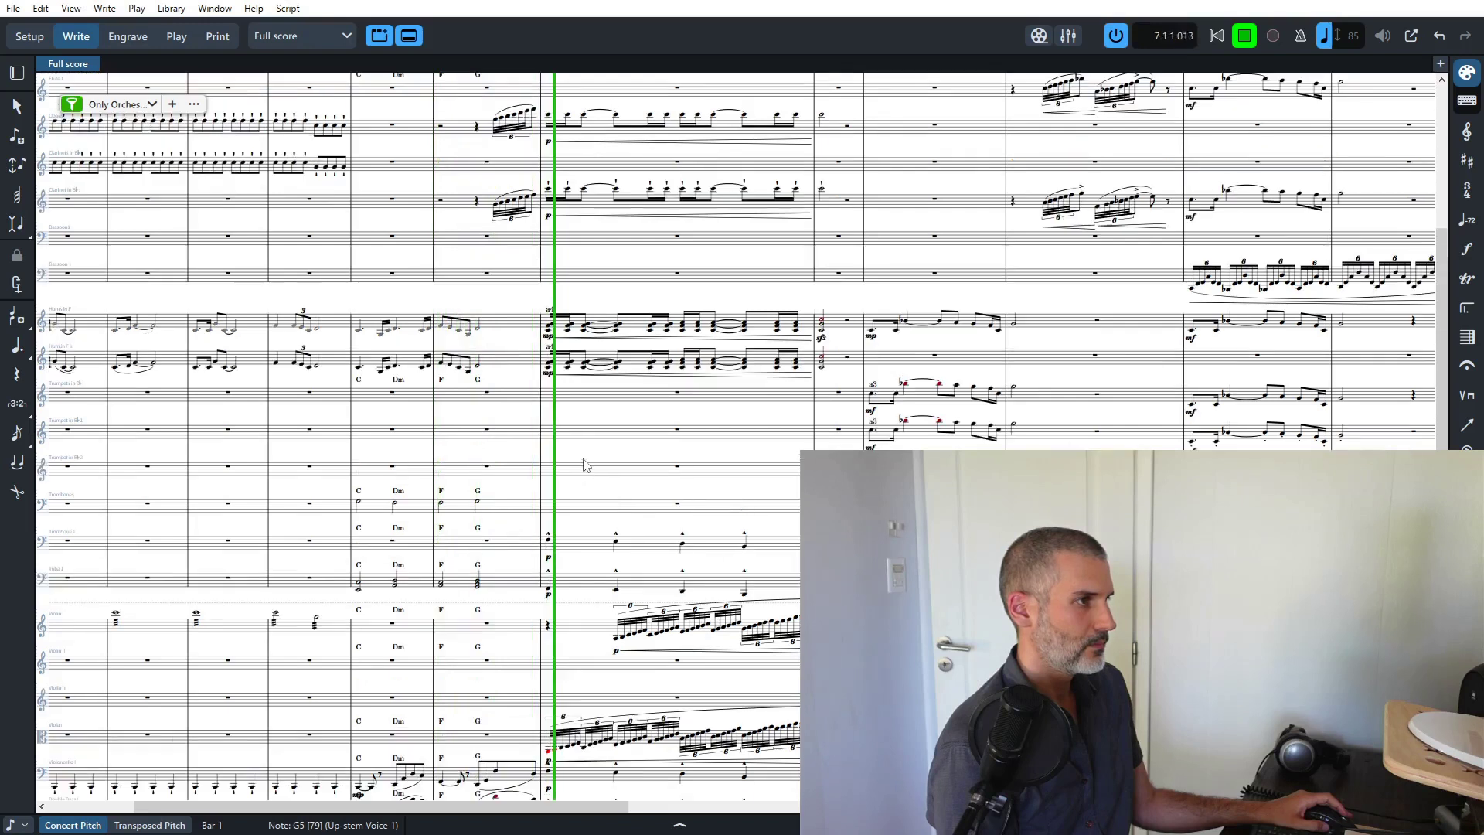
{"action": "scroll", "coordinate": [588, 460], "scroll_direction": "down", "scroll_amount": 1}
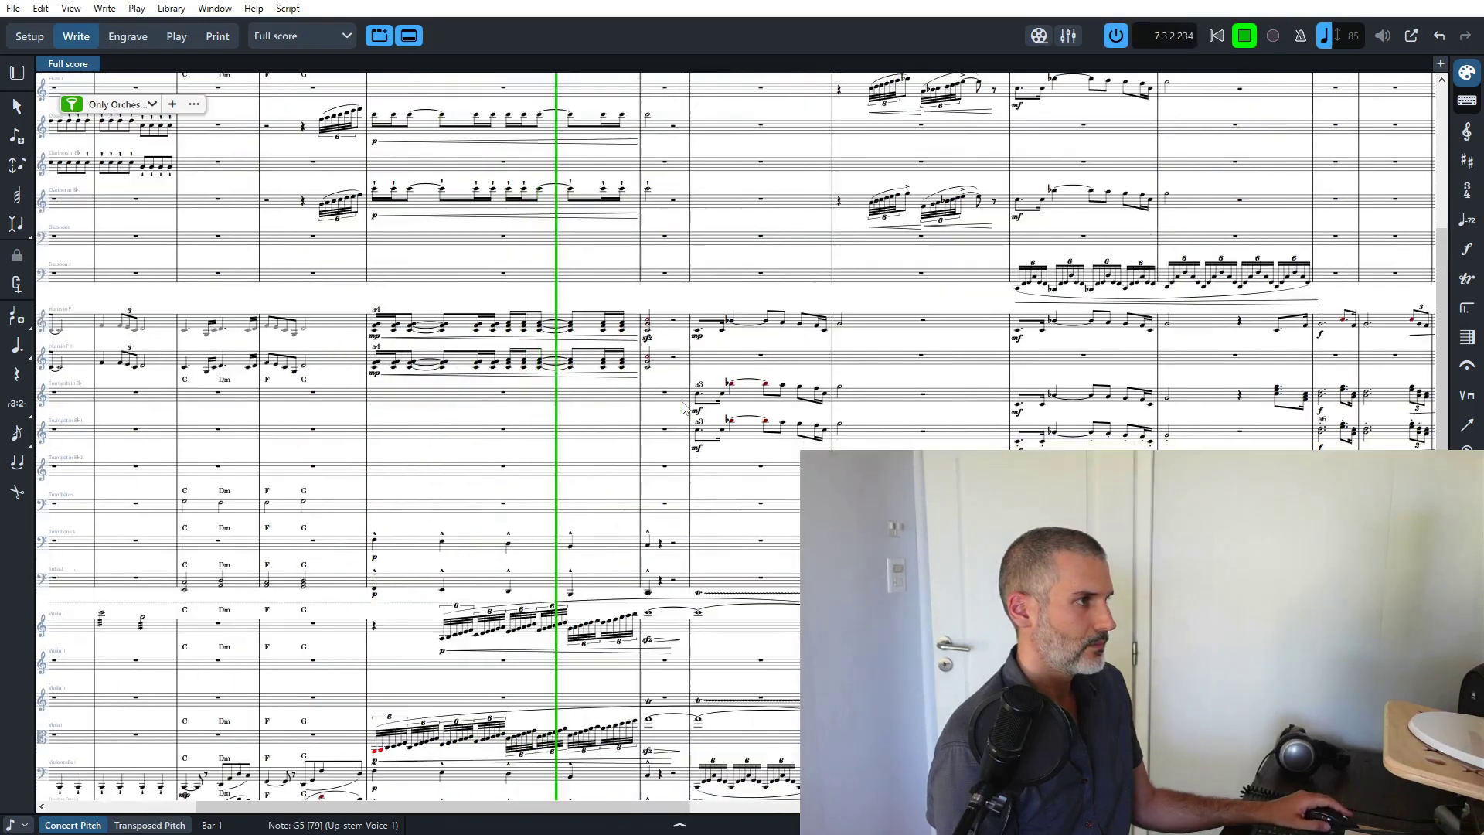
{"action": "scroll", "coordinate": [684, 408], "scroll_direction": "down", "scroll_amount": 1}
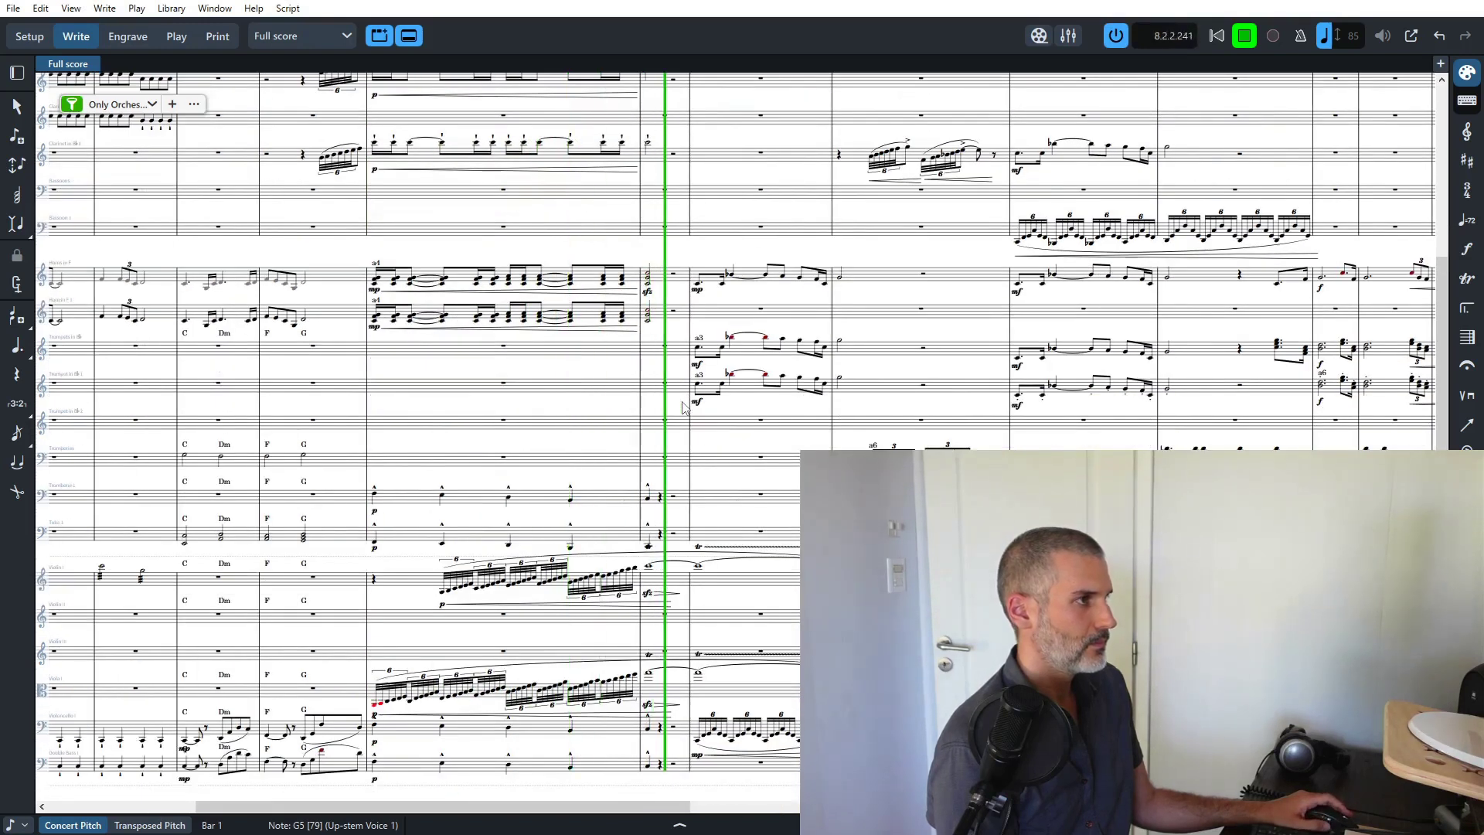
{"action": "scroll", "coordinate": [683, 408], "scroll_direction": "up", "scroll_amount": 1}
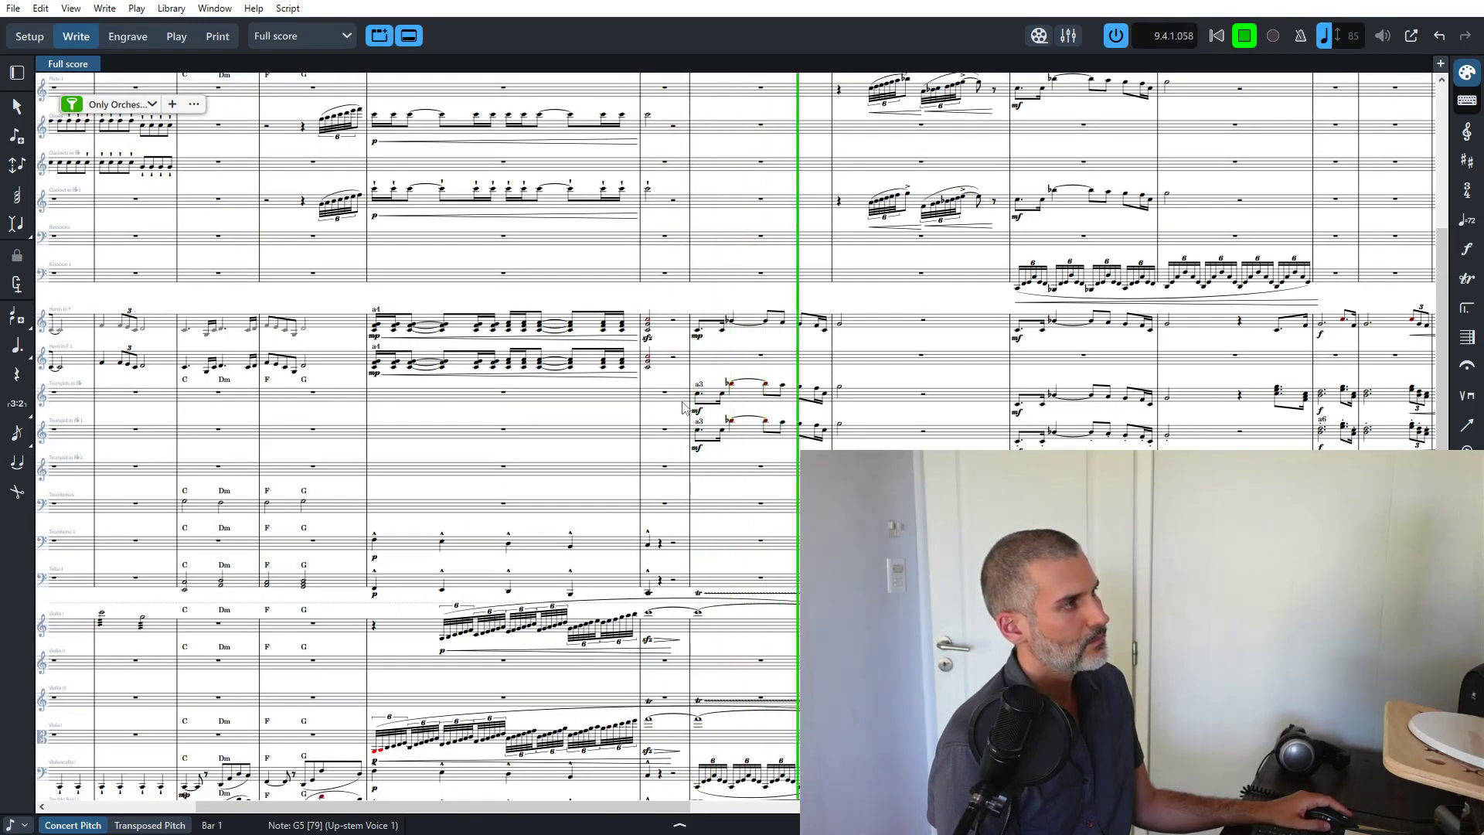
{"action": "key", "text": "space"}
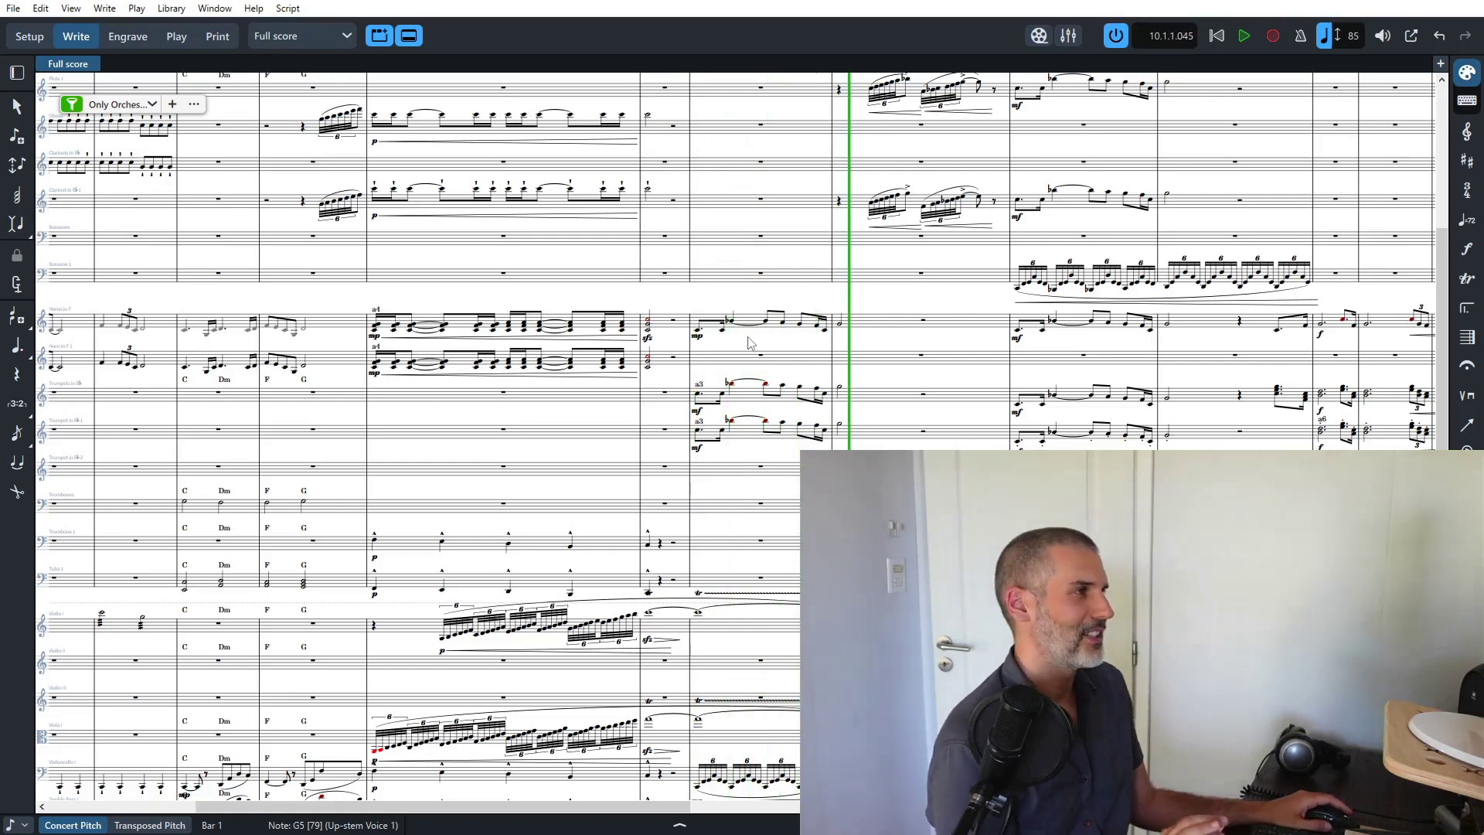
Scroll back through the score and select the first Horn in F 1 note.
{"action": "scroll", "coordinate": [683, 445], "scroll_direction": "left", "scroll_amount": 3}
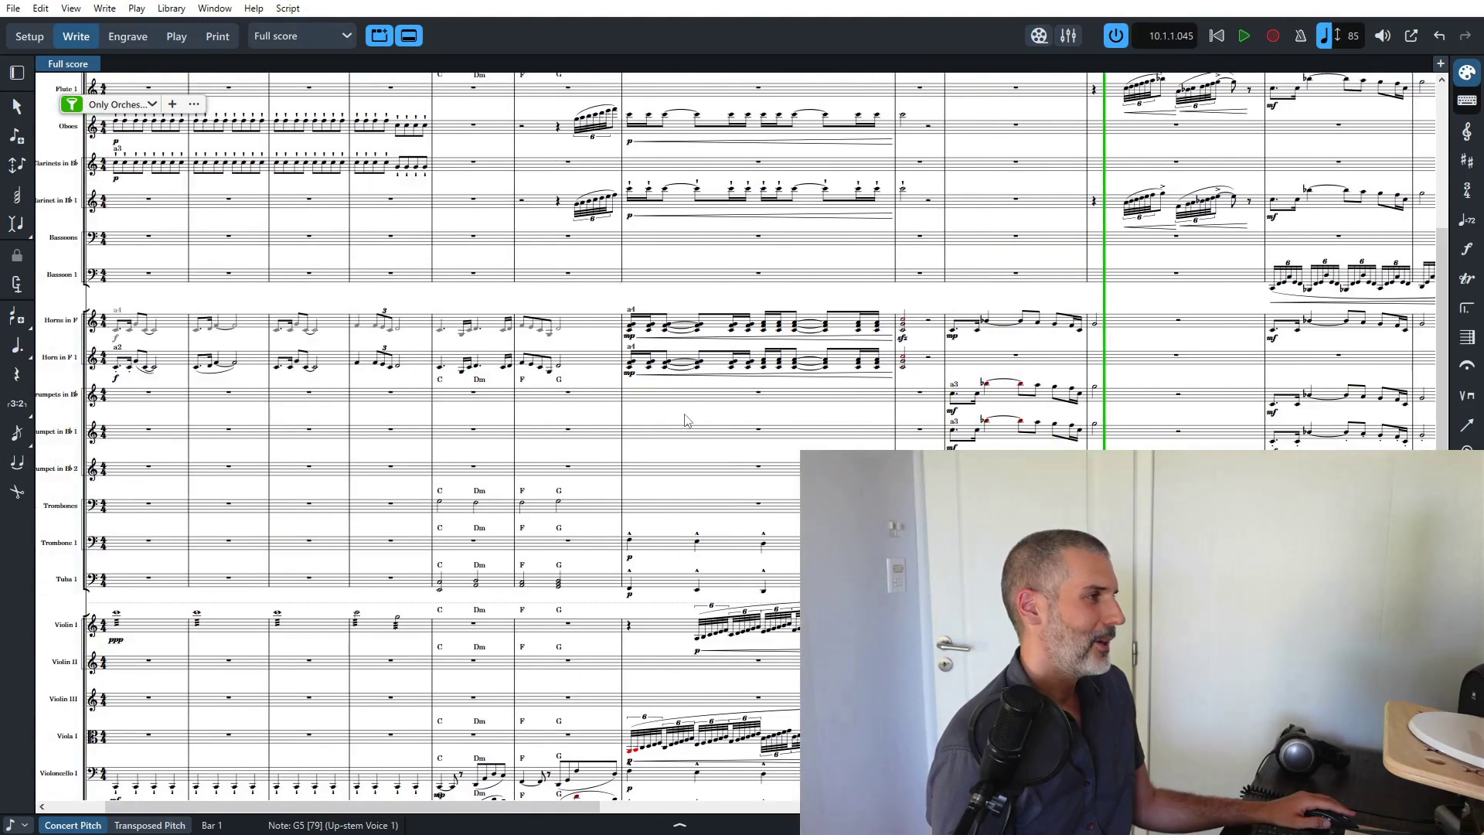
{"action": "scroll", "coordinate": [685, 420], "scroll_direction": "left", "scroll_amount": 3}
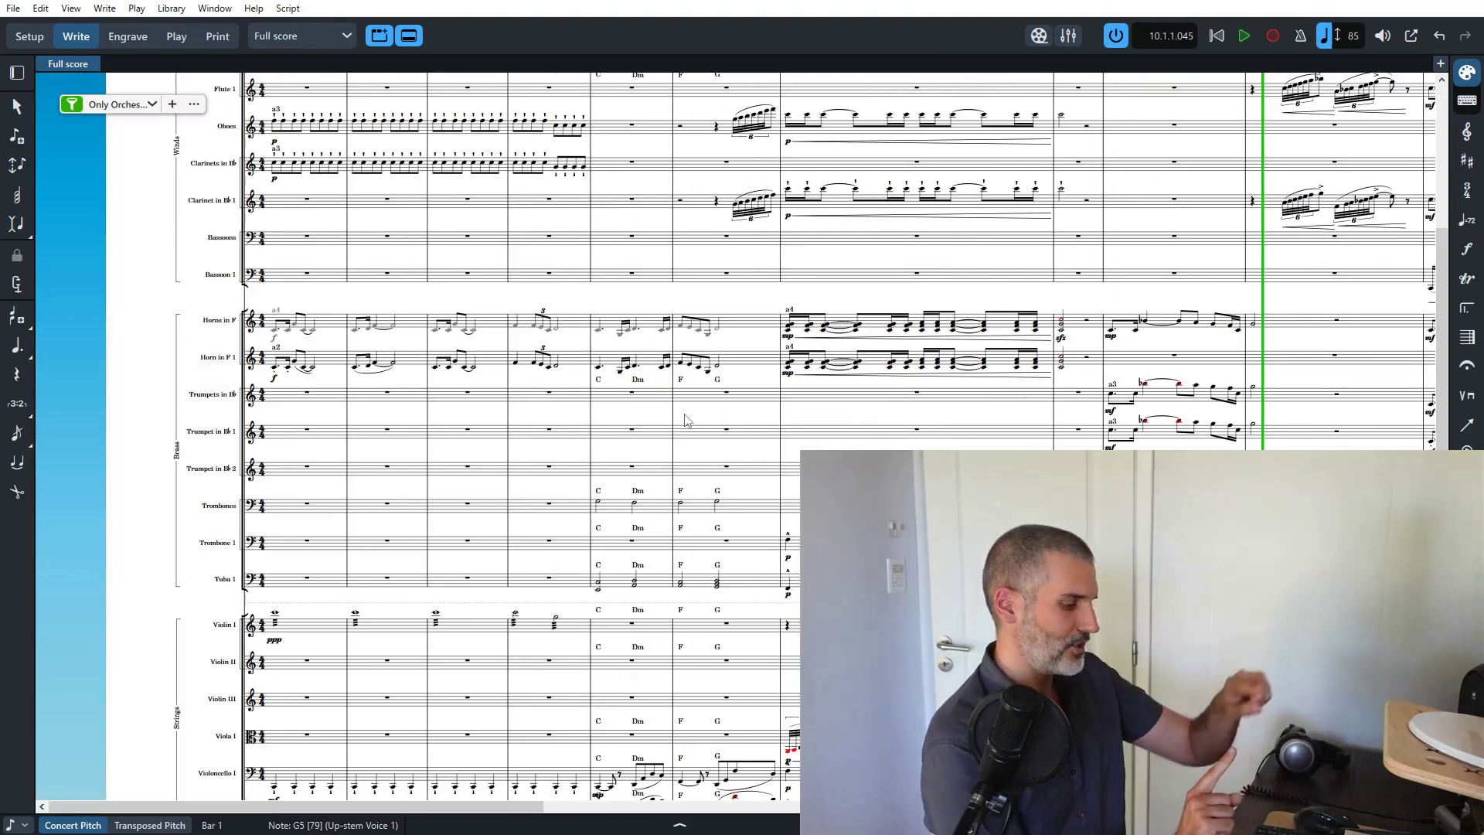
{"action": "scroll", "coordinate": [687, 421], "scroll_direction": "up", "scroll_amount": 3}
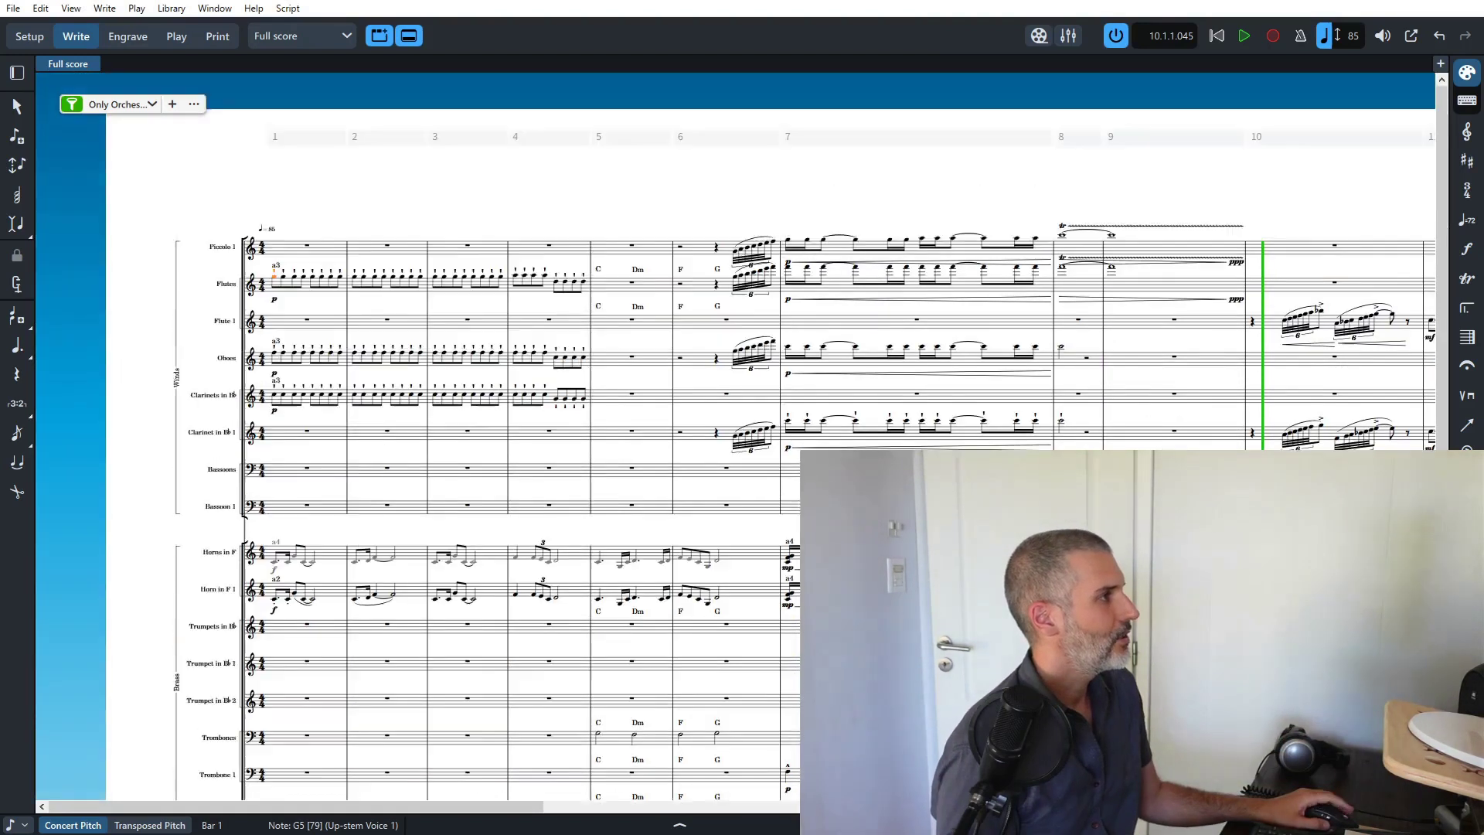
{"action": "scroll", "coordinate": [687, 421], "scroll_direction": "down", "scroll_amount": 2}
{"action": "scroll", "coordinate": [687, 420], "scroll_direction": "up", "scroll_amount": 2}
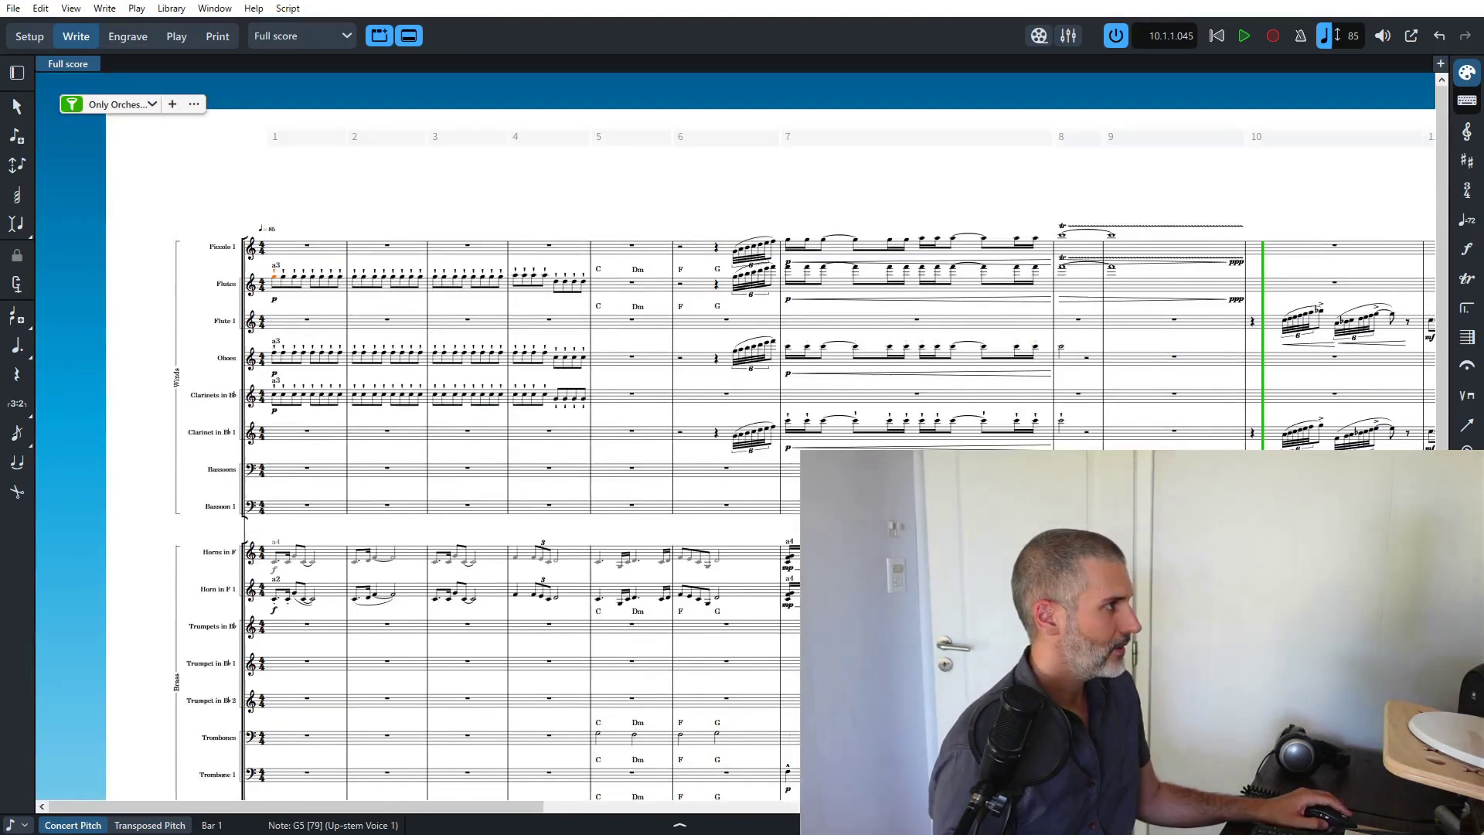
{"action": "scroll", "coordinate": [688, 421], "scroll_direction": "down", "scroll_amount": 2}
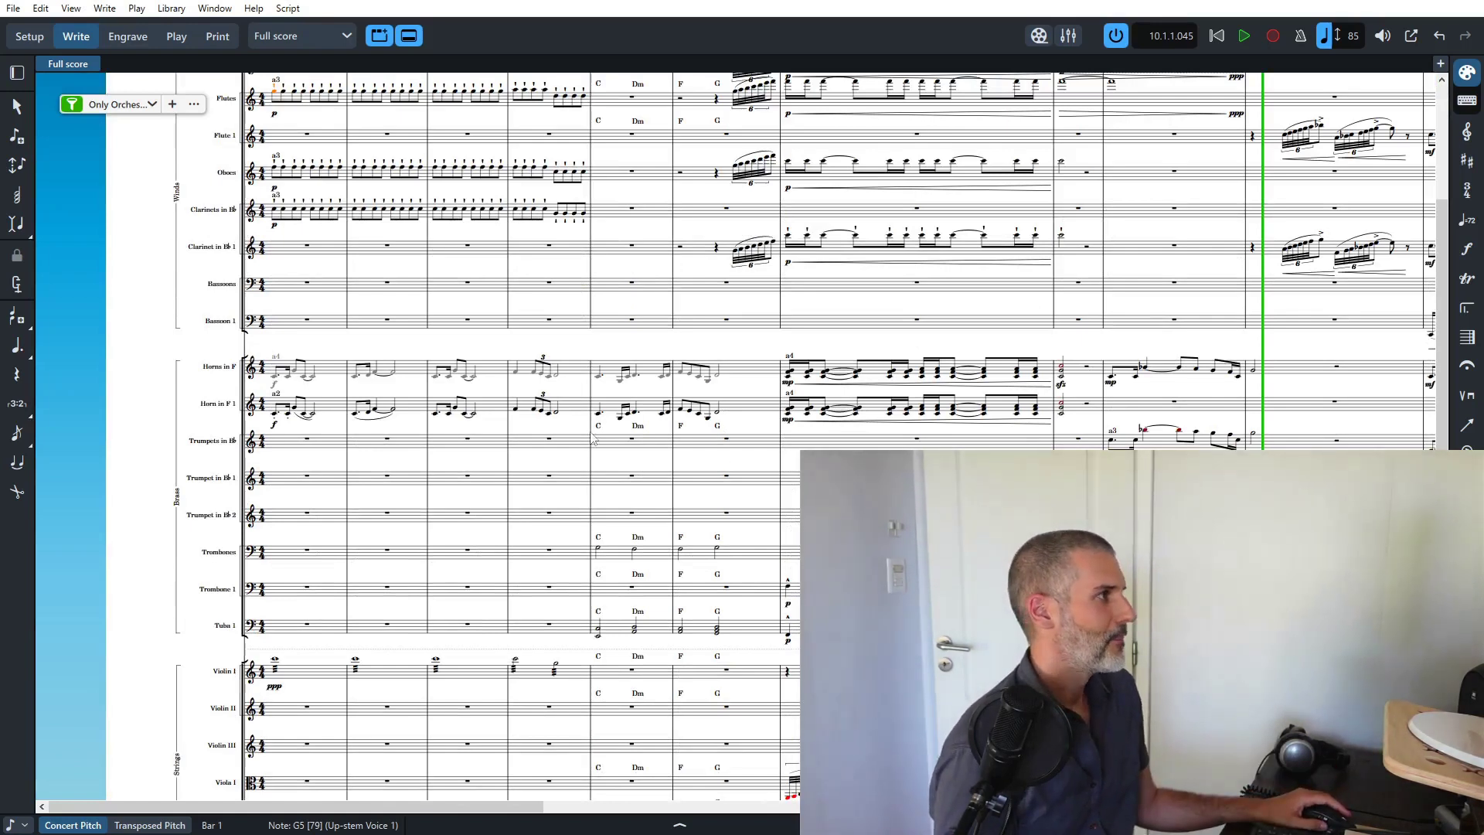
{"action": "left_click", "coordinate": [274, 414]}
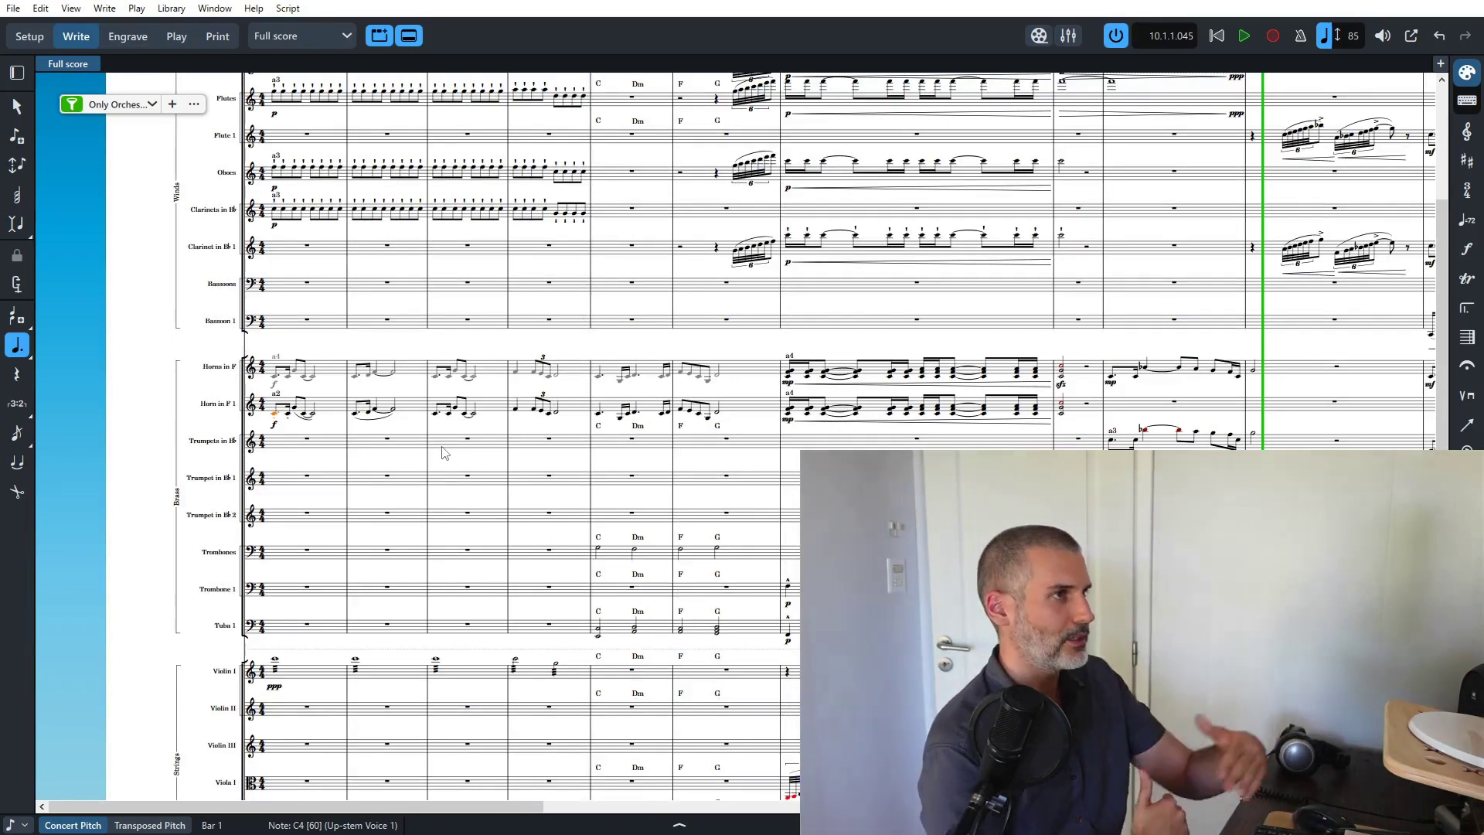
Select the bassoon phrase beginning in bar 11 as the new start point.
{"action": "scroll", "coordinate": [436, 473], "scroll_direction": "down", "scroll_amount": 3}
{"action": "scroll", "coordinate": [436, 474], "scroll_direction": "up", "scroll_amount": 3}
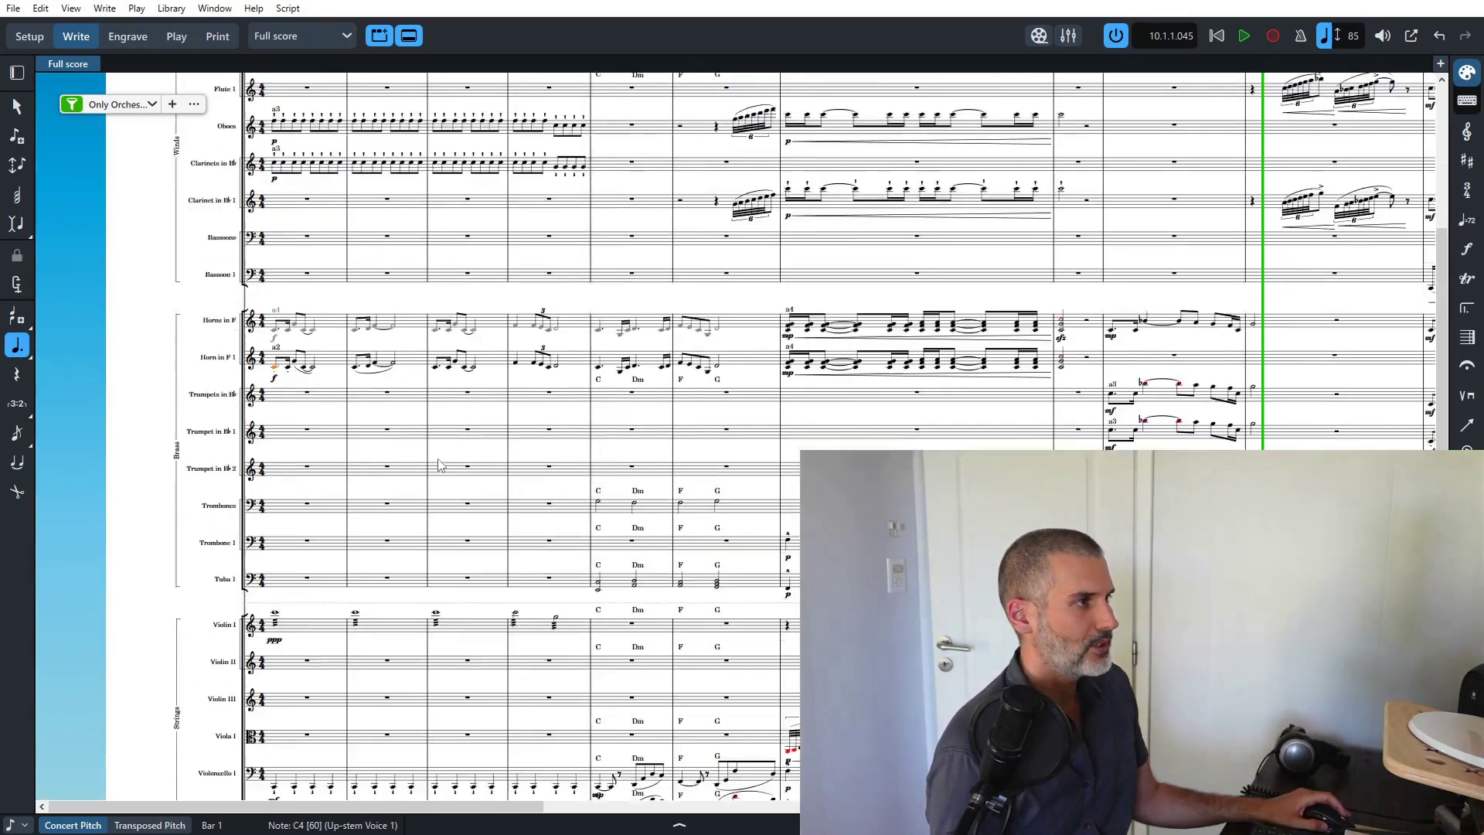
{"action": "scroll", "coordinate": [356, 575], "scroll_direction": "down", "scroll_amount": 4}
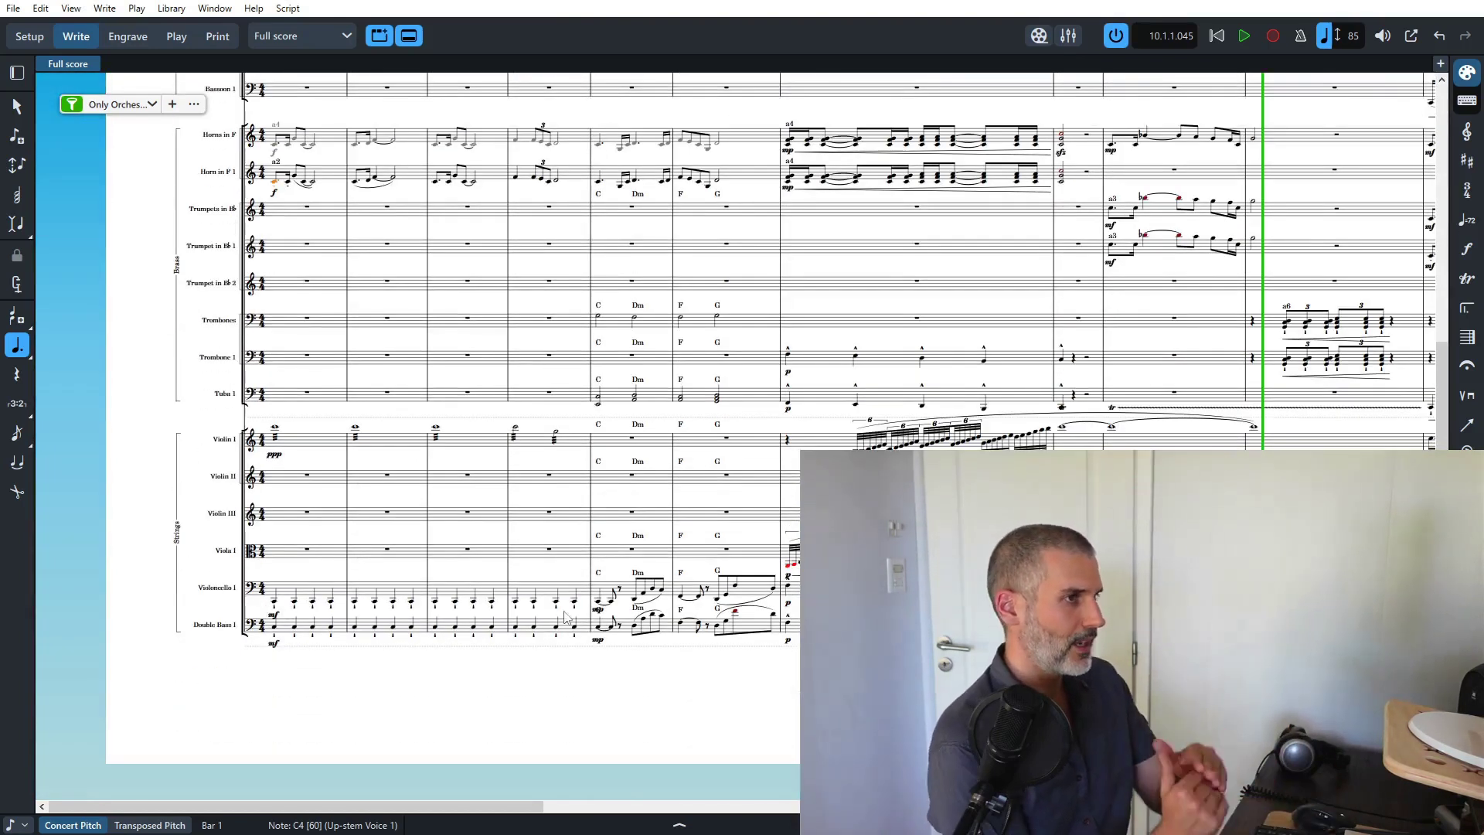
{"action": "scroll", "coordinate": [524, 576], "scroll_direction": "up", "scroll_amount": 5}
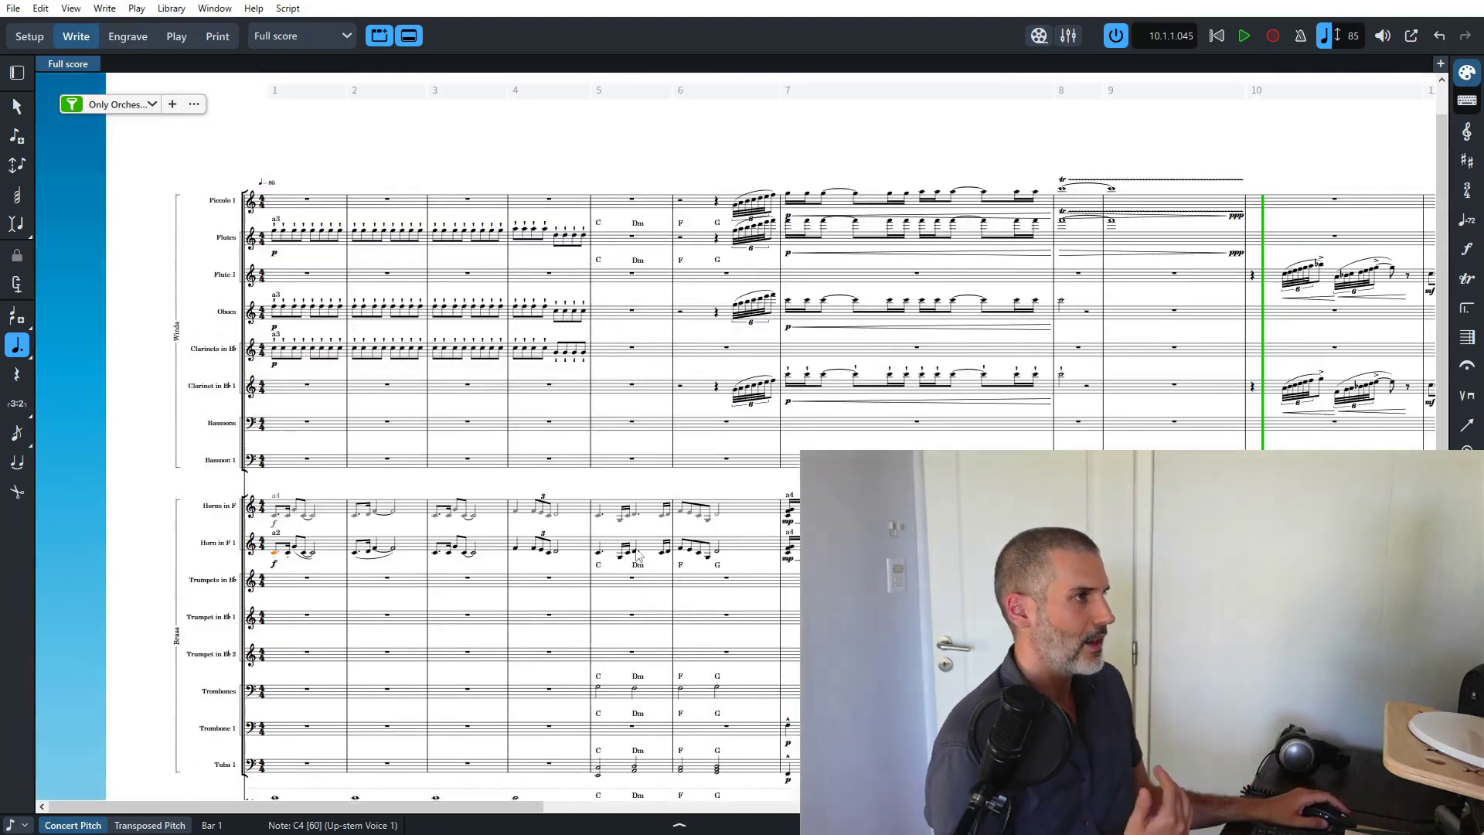
{"action": "scroll", "coordinate": [610, 518], "scroll_direction": "down", "scroll_amount": 3}
{"action": "scroll", "coordinate": [630, 545], "scroll_direction": "right", "scroll_amount": 5}
{"action": "scroll", "coordinate": [633, 549], "scroll_direction": "right", "scroll_amount": 2}
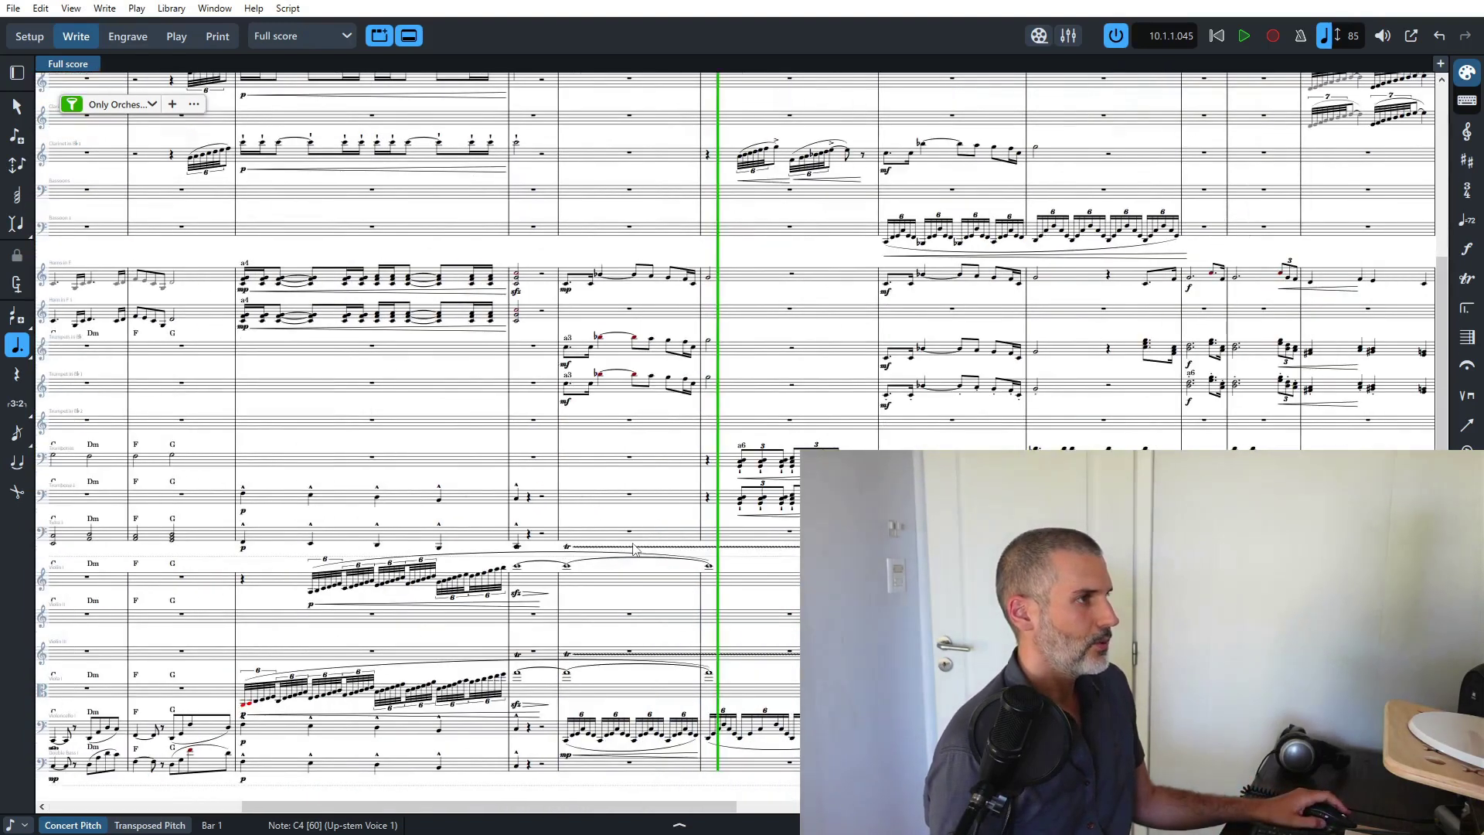
{"action": "scroll", "coordinate": [646, 473], "scroll_direction": "up", "scroll_amount": 1}
{"action": "scroll", "coordinate": [649, 464], "scroll_direction": "right", "scroll_amount": 6}
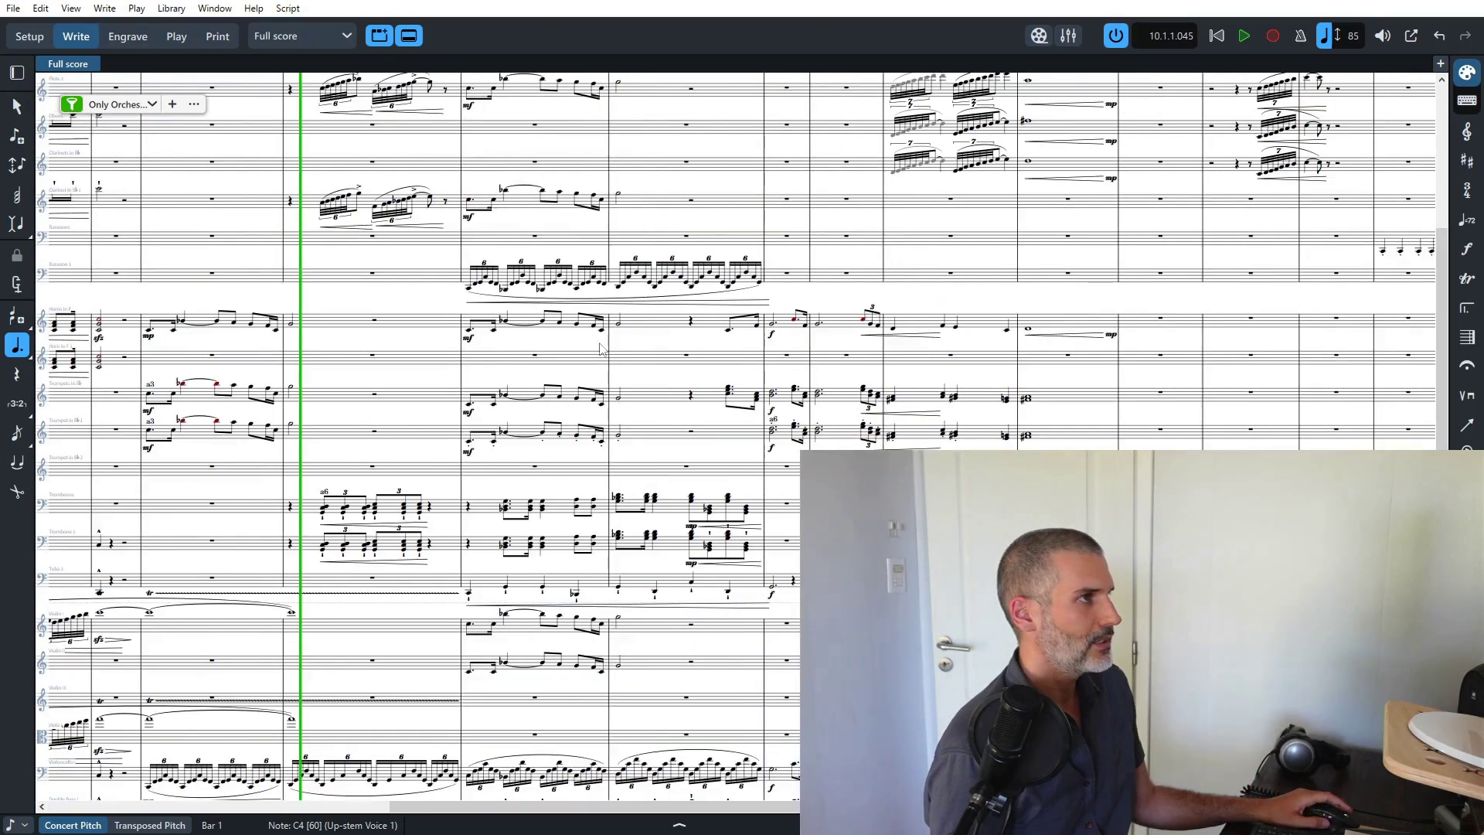
{"action": "left_click", "coordinate": [473, 296]}
Play the bassoon entry from bar 11 and stop in bar 14.
{"action": "key", "text": "space"}
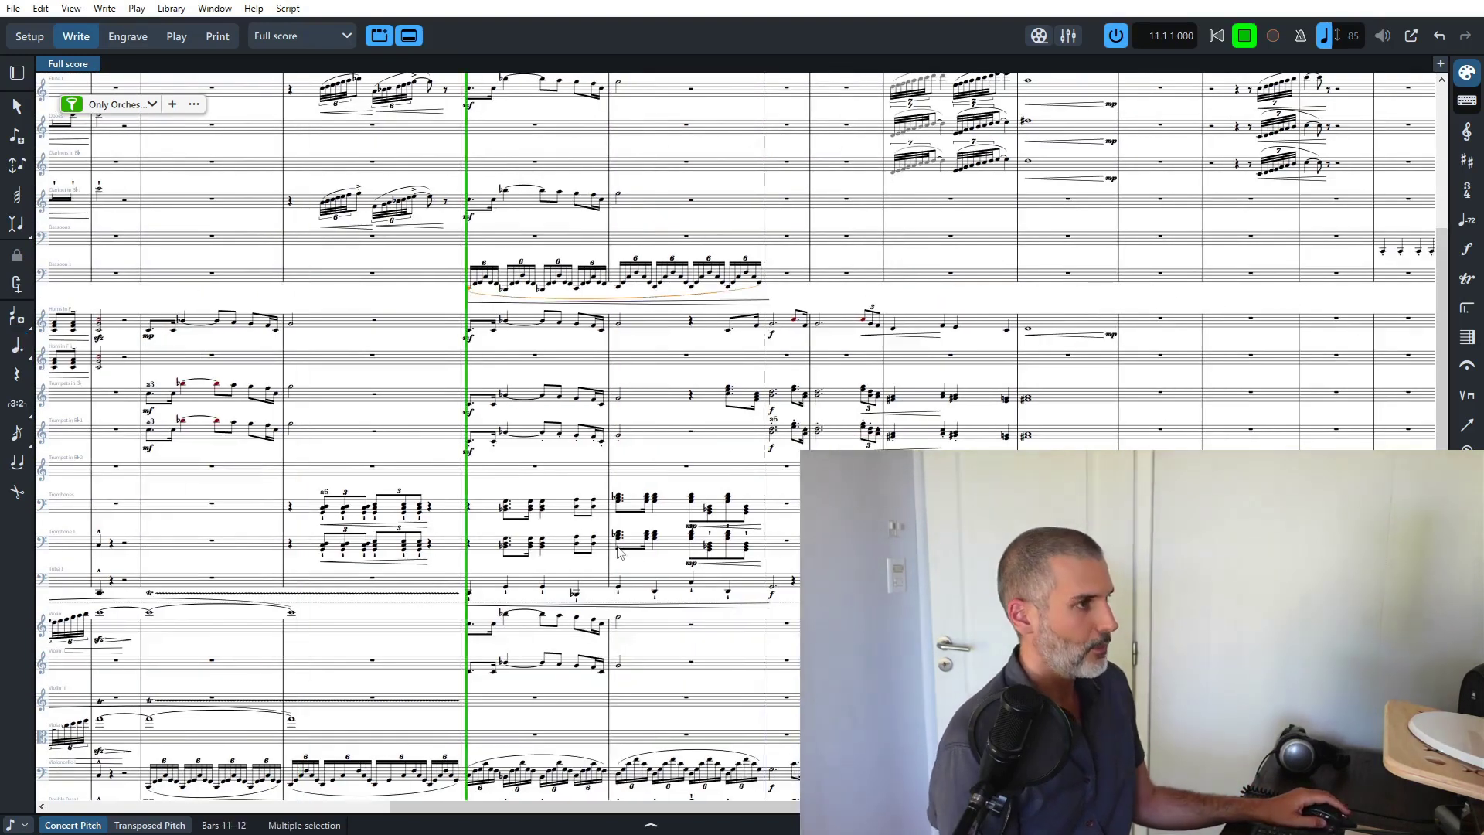
{"action": "scroll", "coordinate": [514, 543], "scroll_direction": "down", "scroll_amount": 1}
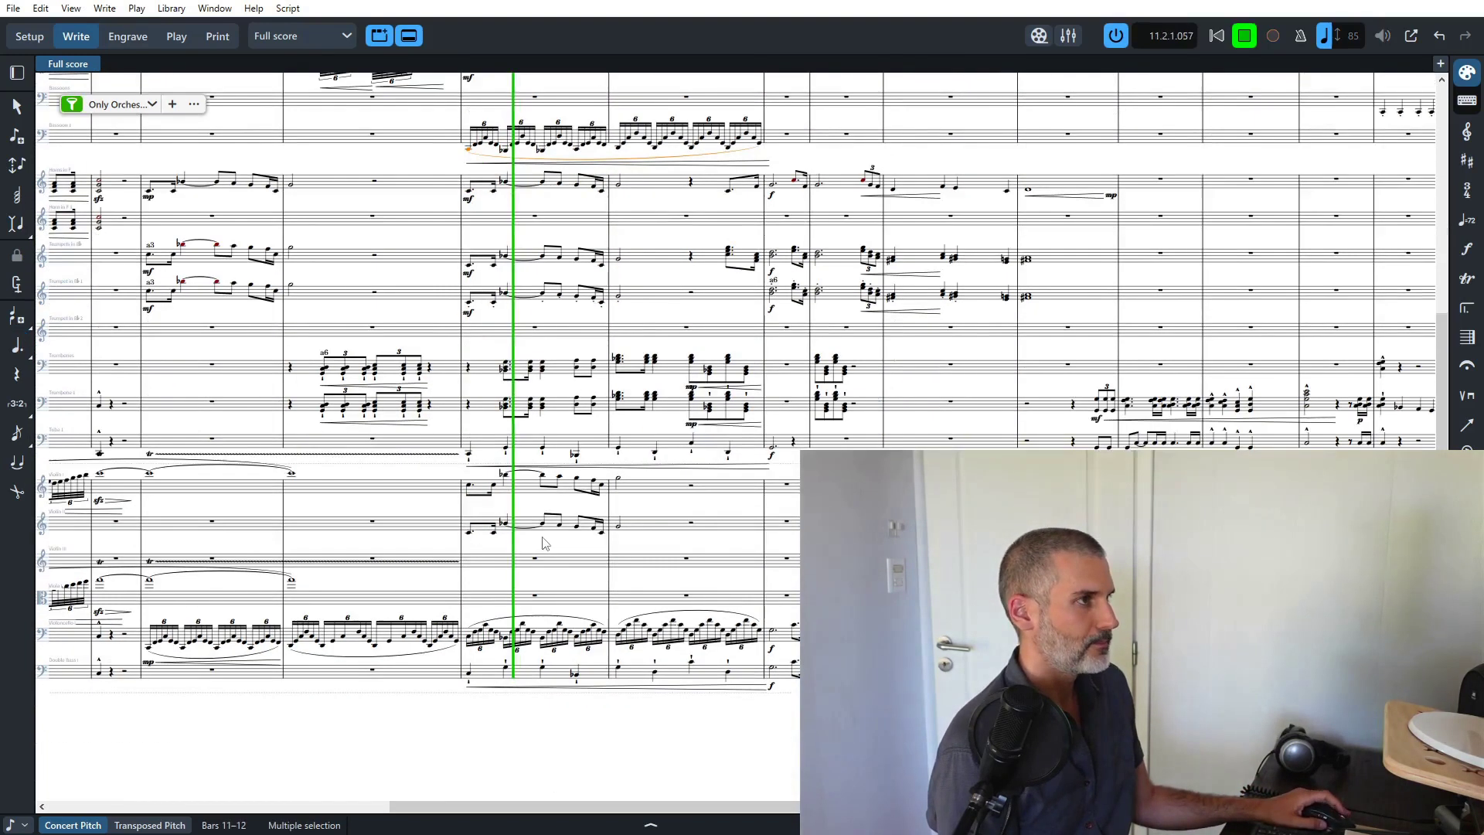
{"action": "scroll", "coordinate": [543, 543], "scroll_direction": "up", "scroll_amount": 1}
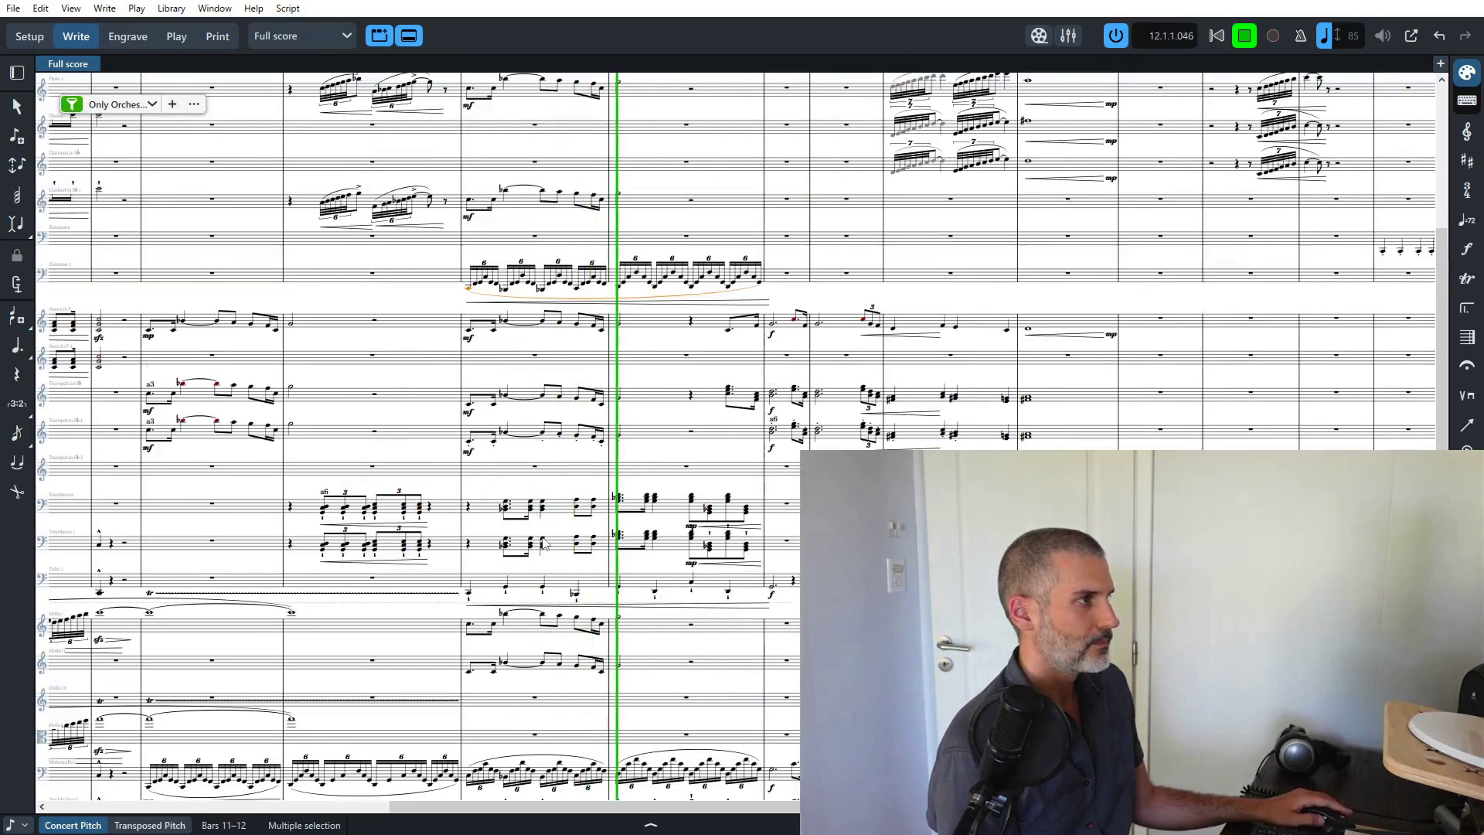
{"action": "scroll", "coordinate": [544, 543], "scroll_direction": "down", "scroll_amount": 3}
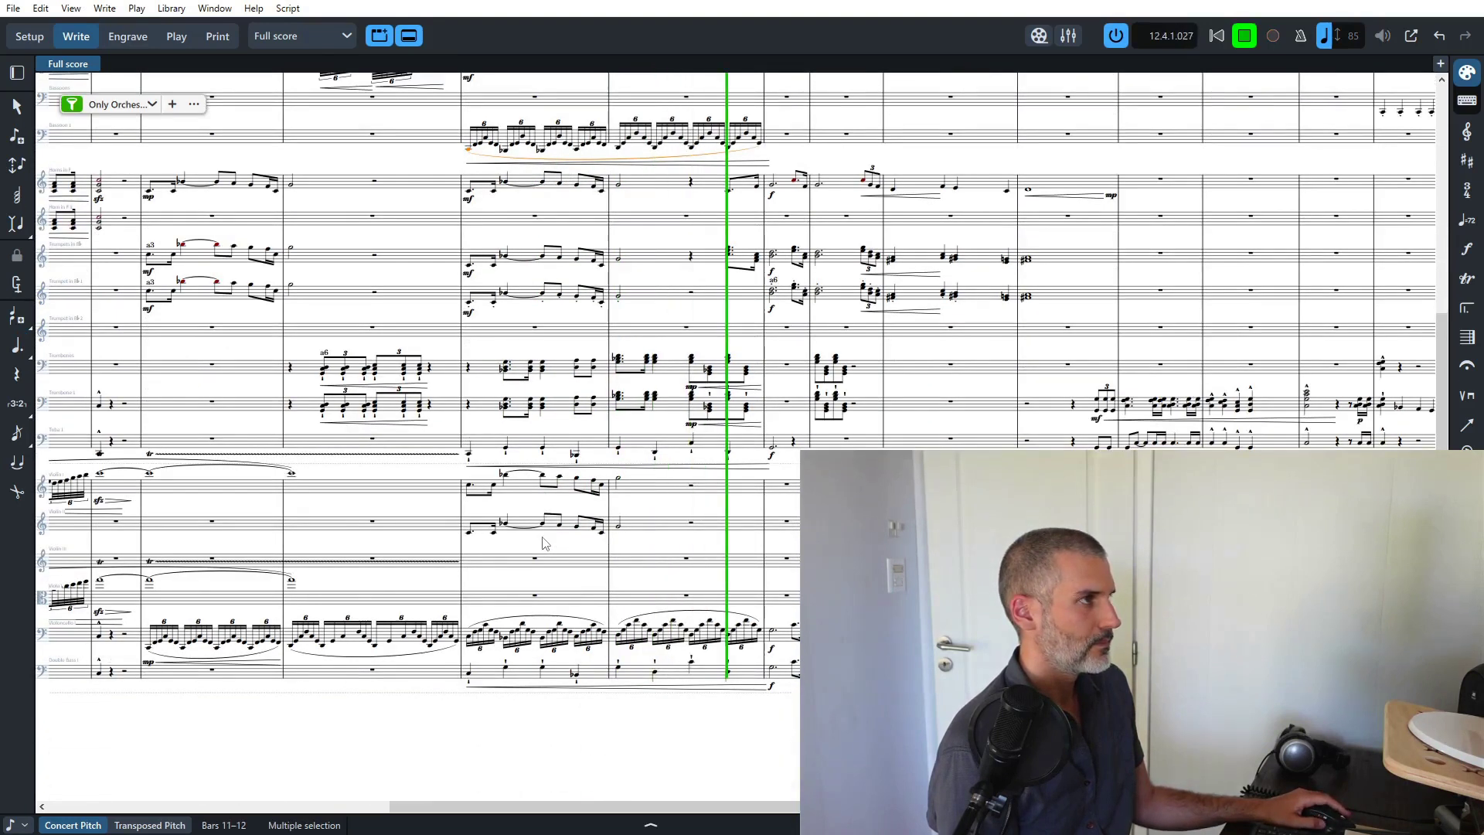
{"action": "scroll", "coordinate": [543, 543], "scroll_direction": "up", "scroll_amount": 4}
{"action": "scroll", "coordinate": [544, 543], "scroll_direction": "up", "scroll_amount": 1}
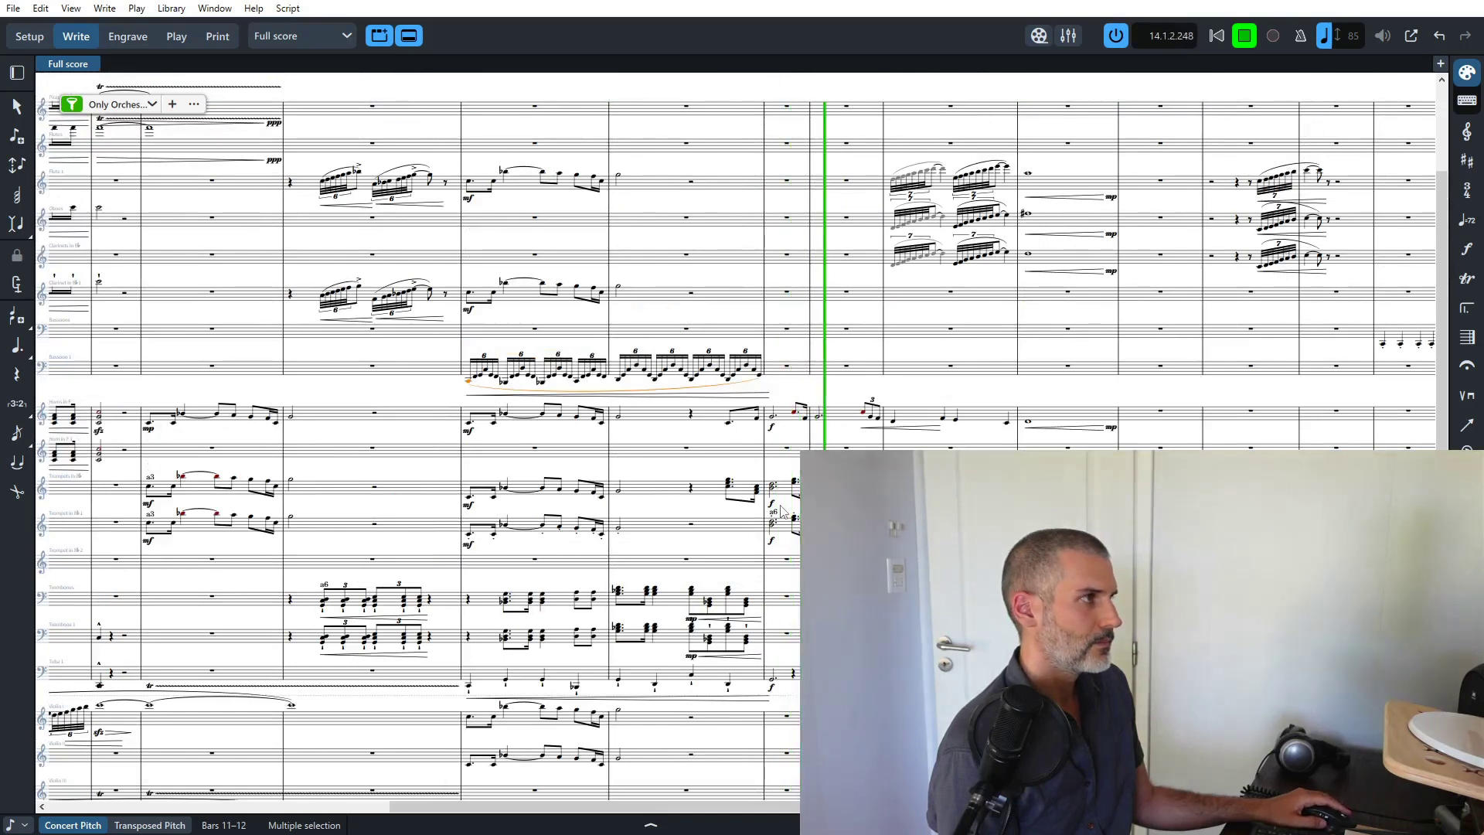
{"action": "key", "text": "space"}
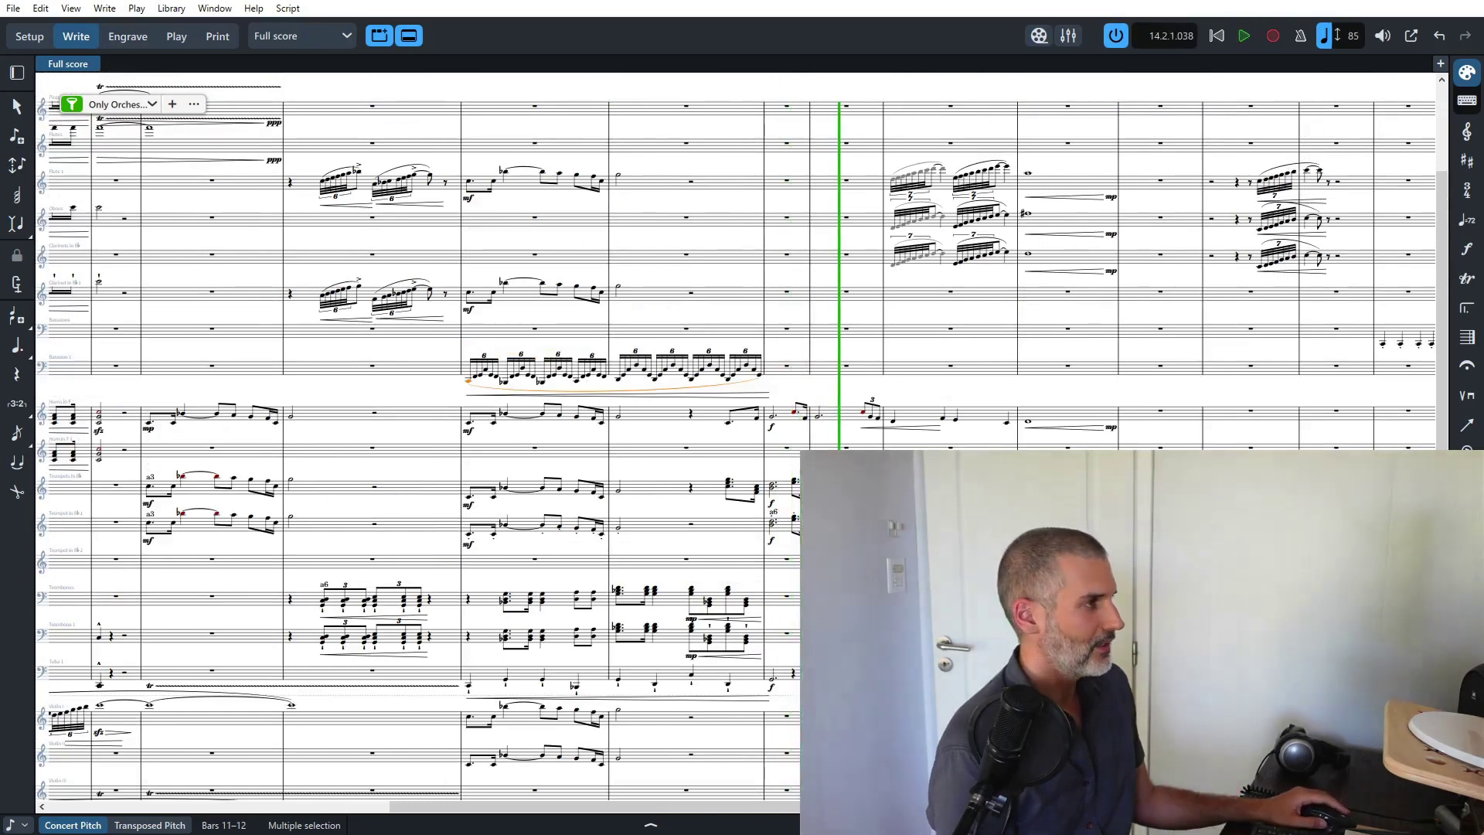
{"action": "scroll", "coordinate": [773, 505], "scroll_direction": "down", "scroll_amount": 1}
{"action": "scroll", "coordinate": [584, 453], "scroll_direction": "right", "scroll_amount": 5}
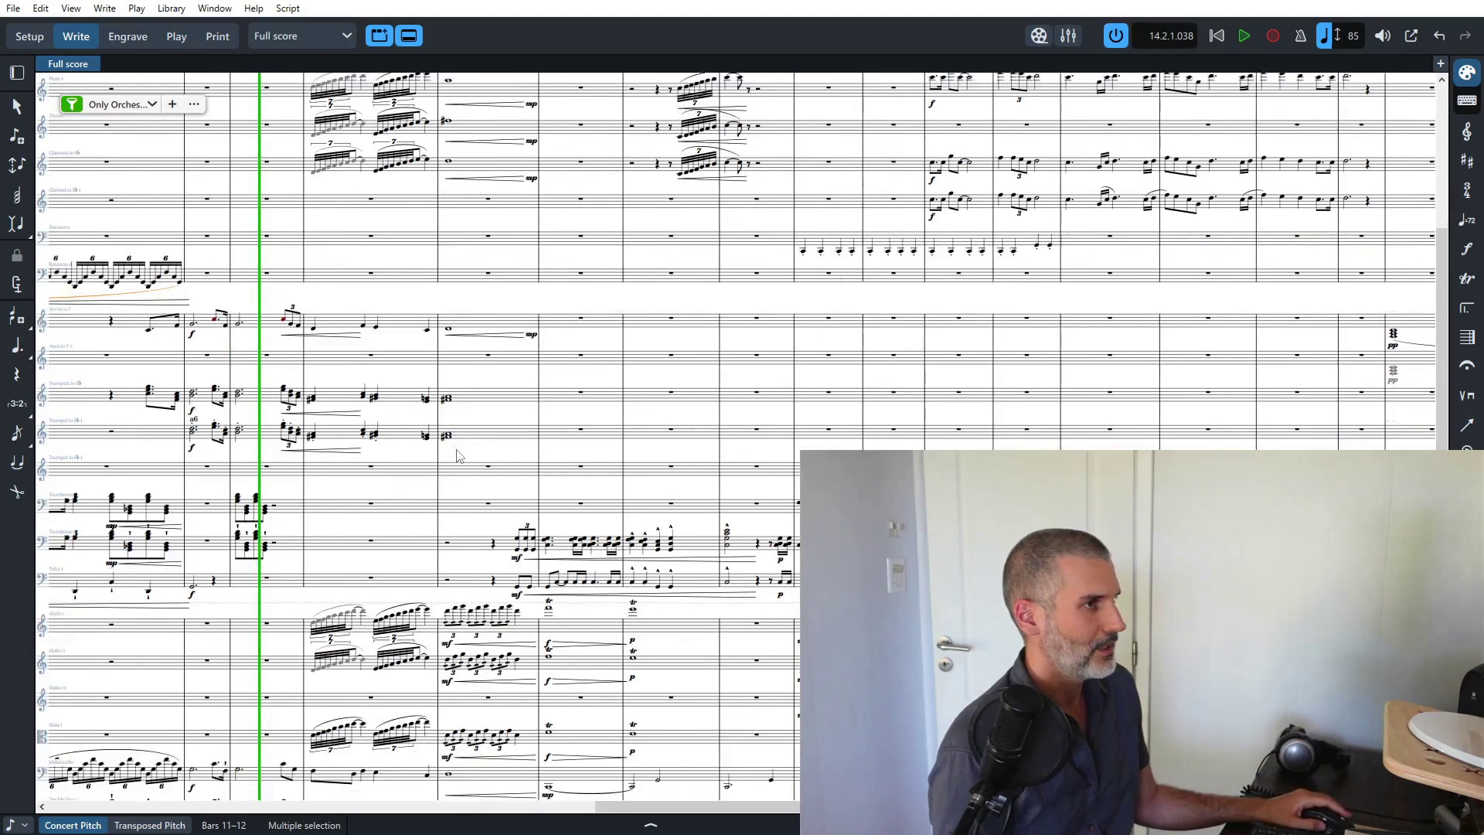
Play from the first-violin note in bar 20 and stop at bar 23.
{"action": "scroll", "coordinate": [584, 454], "scroll_direction": "left", "scroll_amount": 3}
{"action": "scroll", "coordinate": [585, 454], "scroll_direction": "down", "scroll_amount": 2}
{"action": "scroll", "coordinate": [585, 454], "scroll_direction": "right", "scroll_amount": 10}
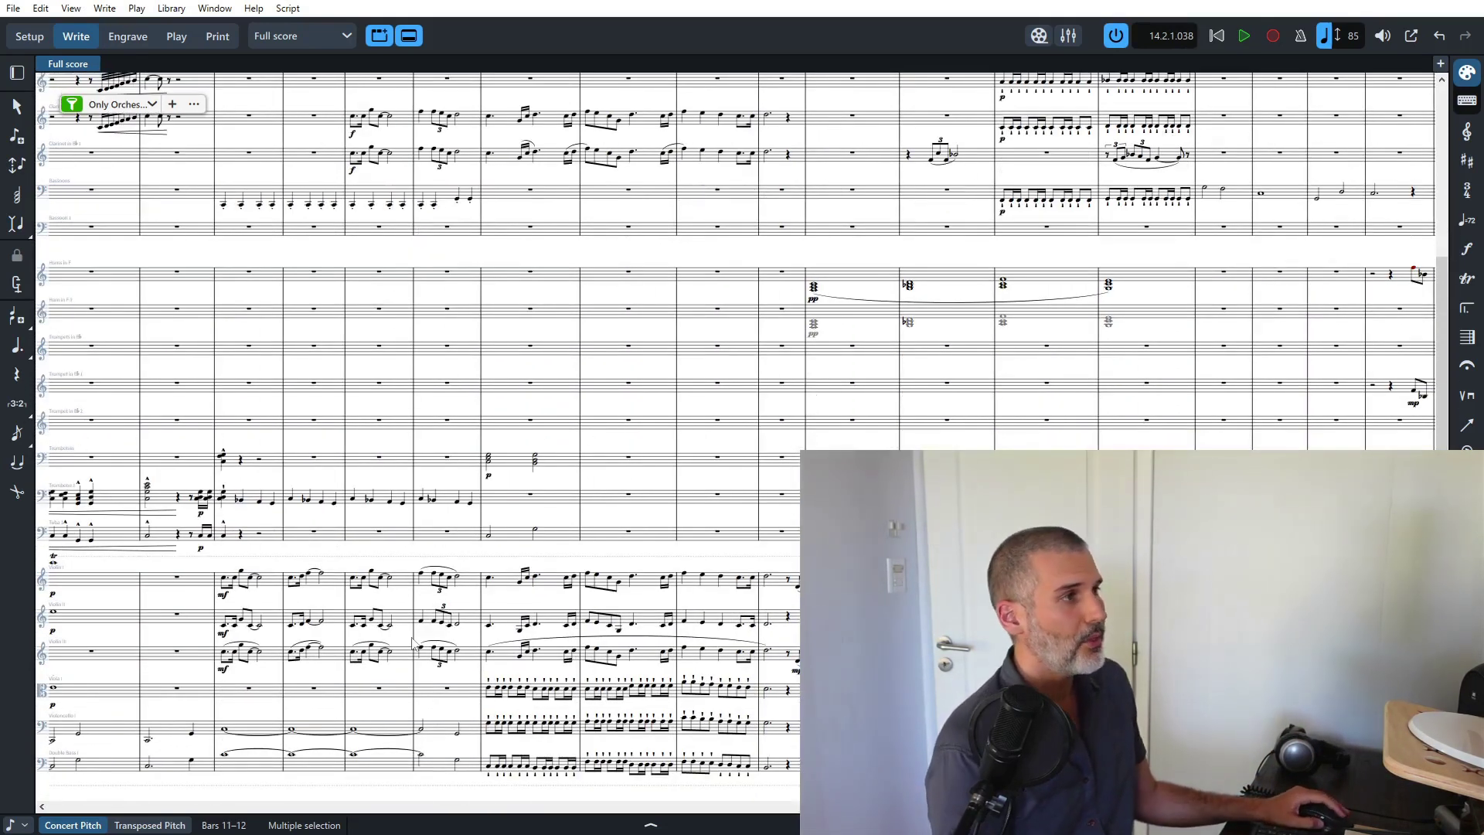
{"action": "scroll", "coordinate": [671, 593], "scroll_direction": "left", "scroll_amount": 1}
{"action": "scroll", "coordinate": [671, 592], "scroll_direction": "left", "scroll_amount": 2}
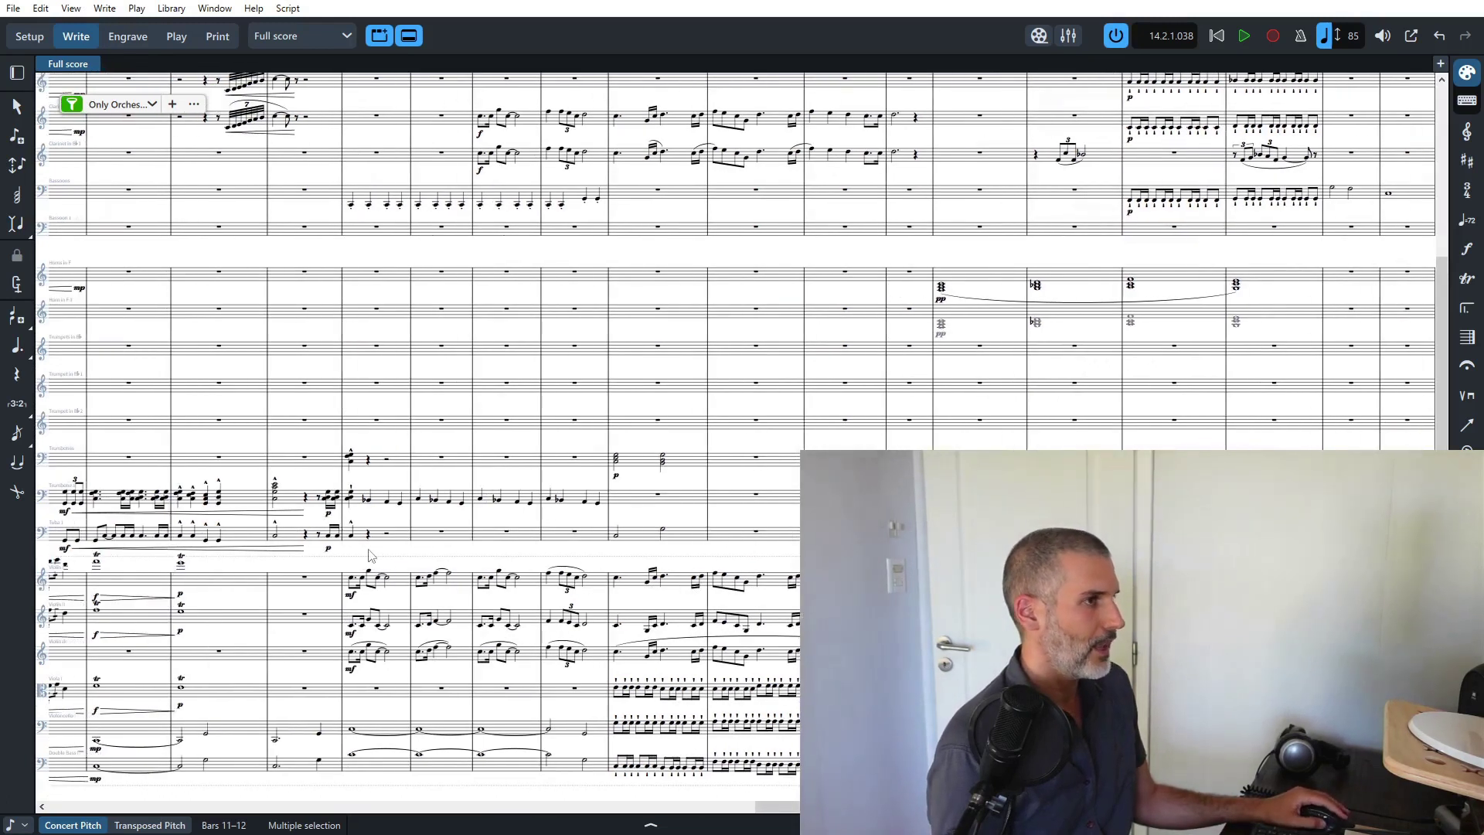
{"action": "left_click", "coordinate": [352, 581]}
{"action": "key", "text": "space"}
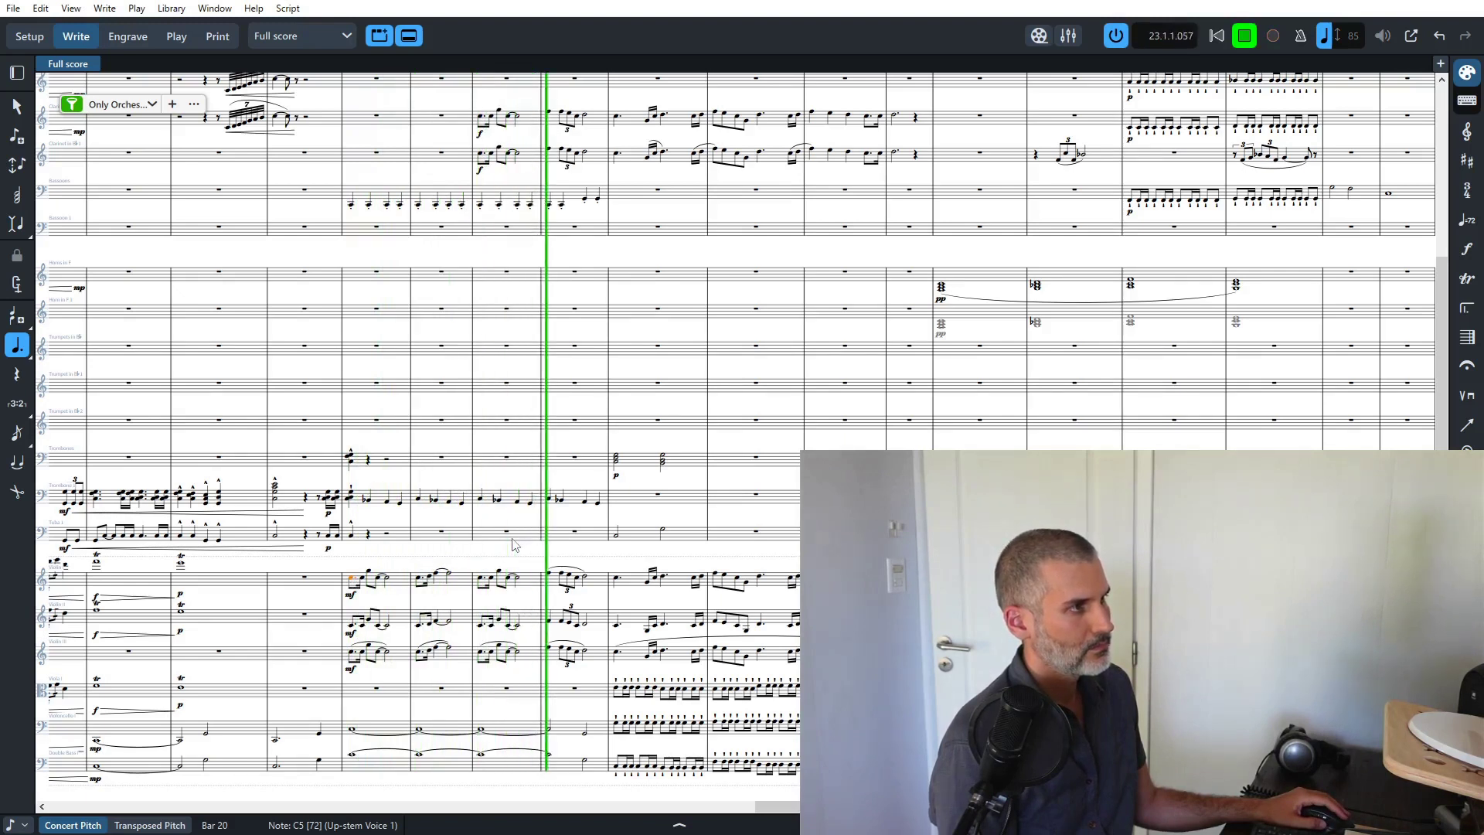
{"action": "key", "text": "space"}
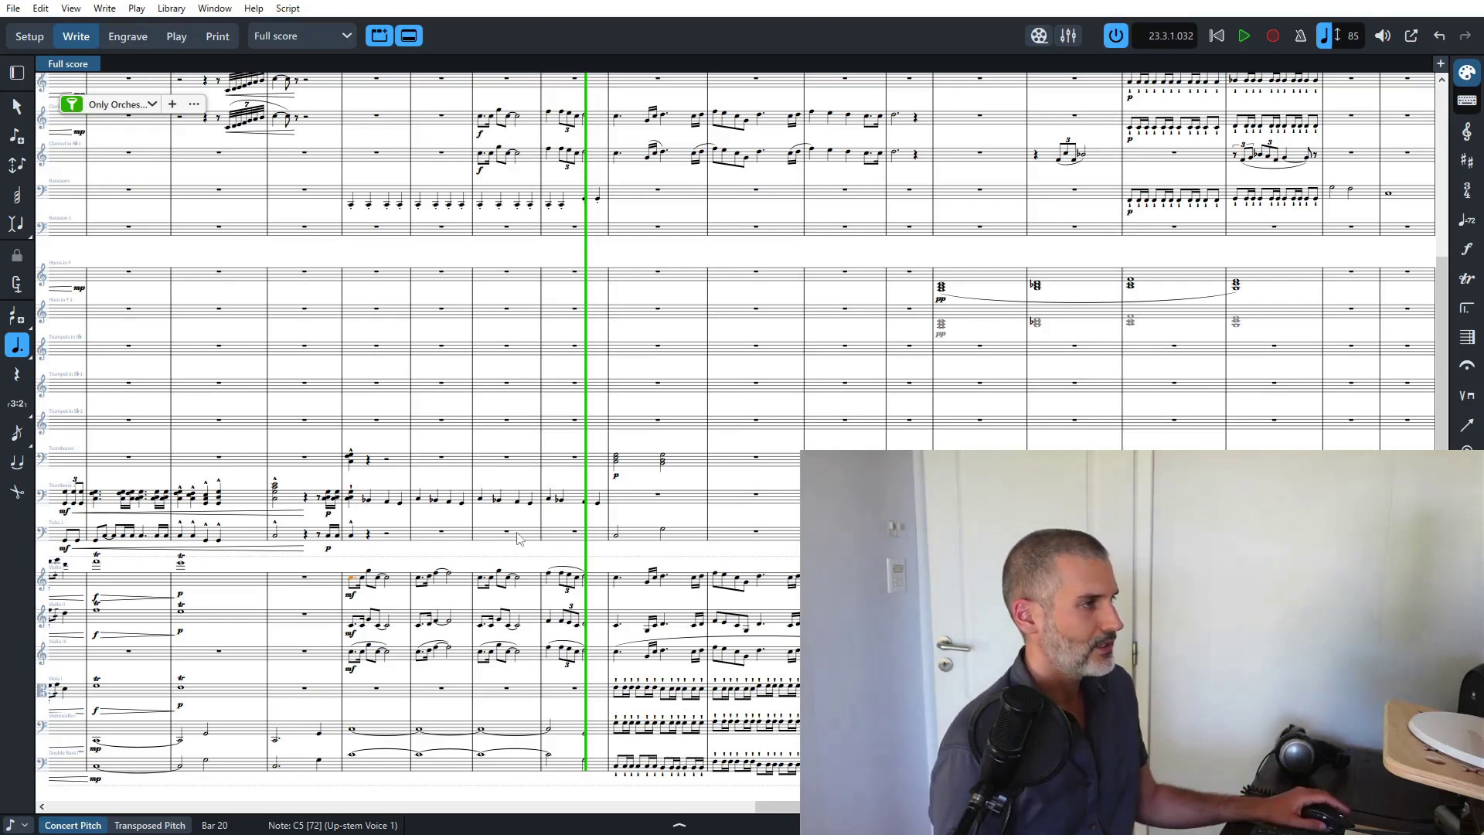
{"action": "scroll", "coordinate": [514, 533], "scroll_direction": "right", "scroll_amount": 5}
Play the score from bar 27 and stop partway through bar 31.
{"action": "scroll", "coordinate": [514, 515], "scroll_direction": "left", "scroll_amount": 5}
{"action": "scroll", "coordinate": [514, 514], "scroll_direction": "right", "scroll_amount": 6}
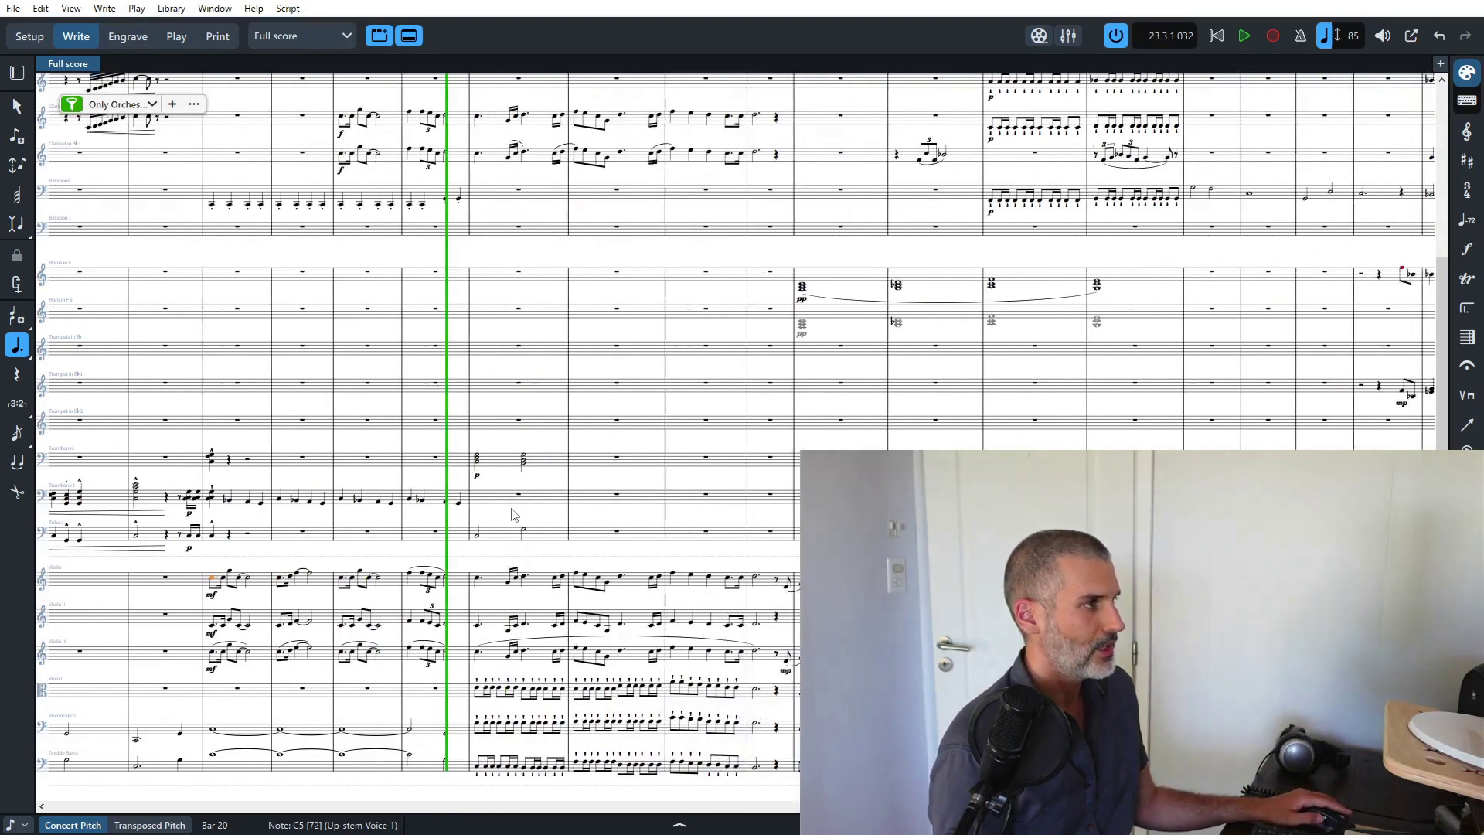
{"action": "scroll", "coordinate": [511, 514], "scroll_direction": "left", "scroll_amount": 5}
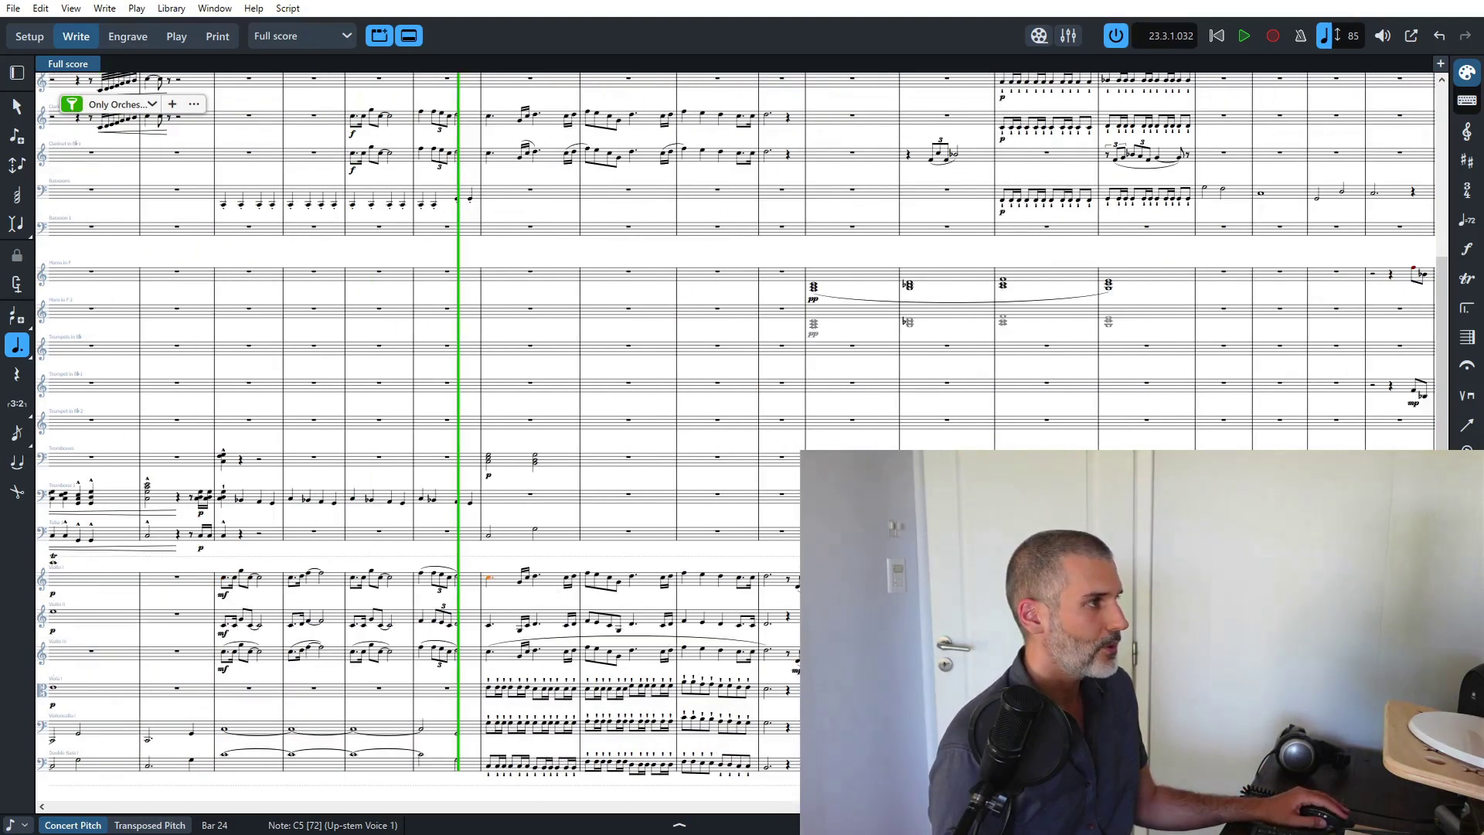
{"action": "left_click", "coordinate": [808, 585]}
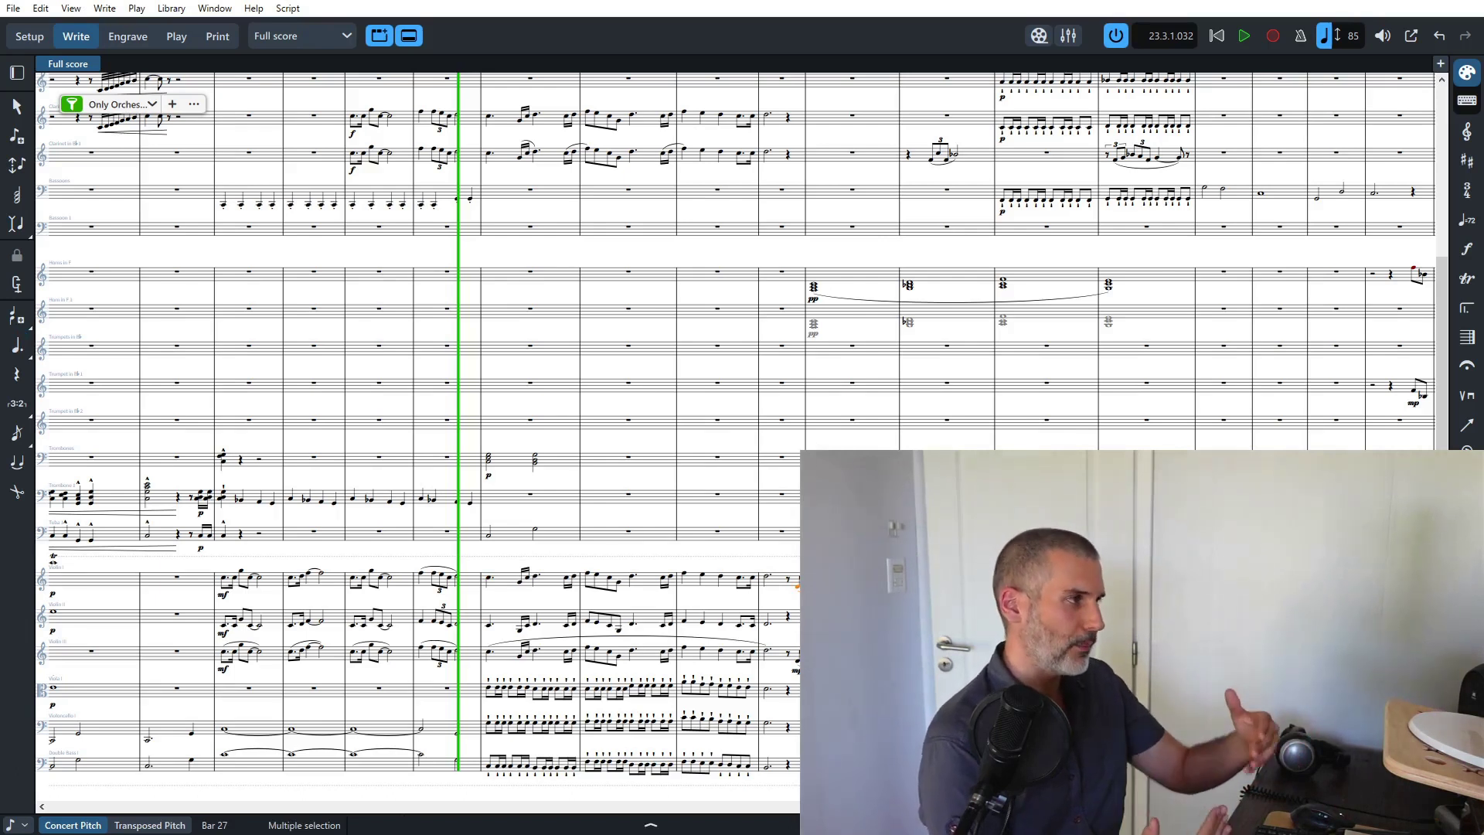
{"action": "key", "text": "space"}
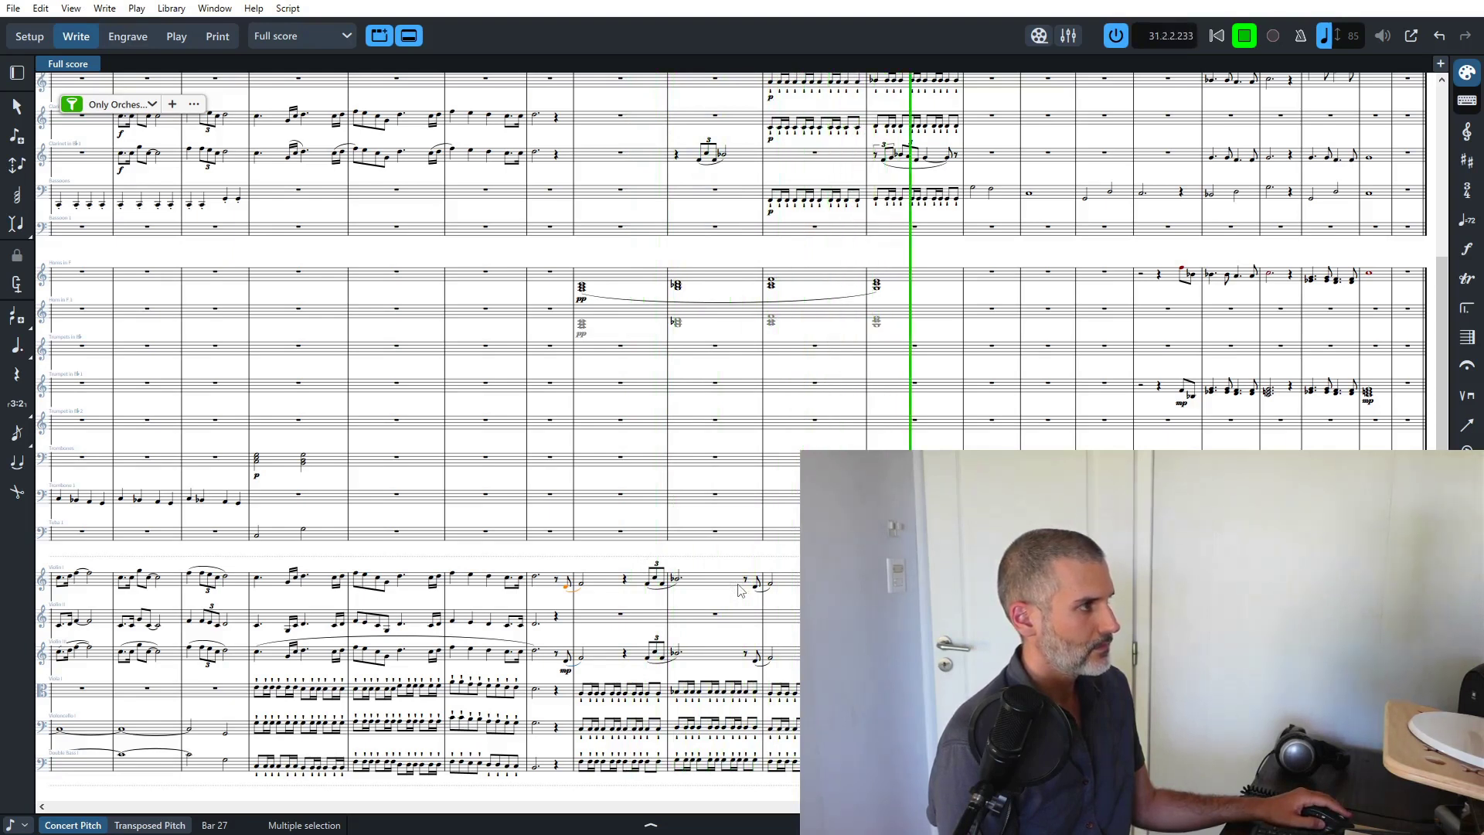
{"action": "key", "text": "space"}
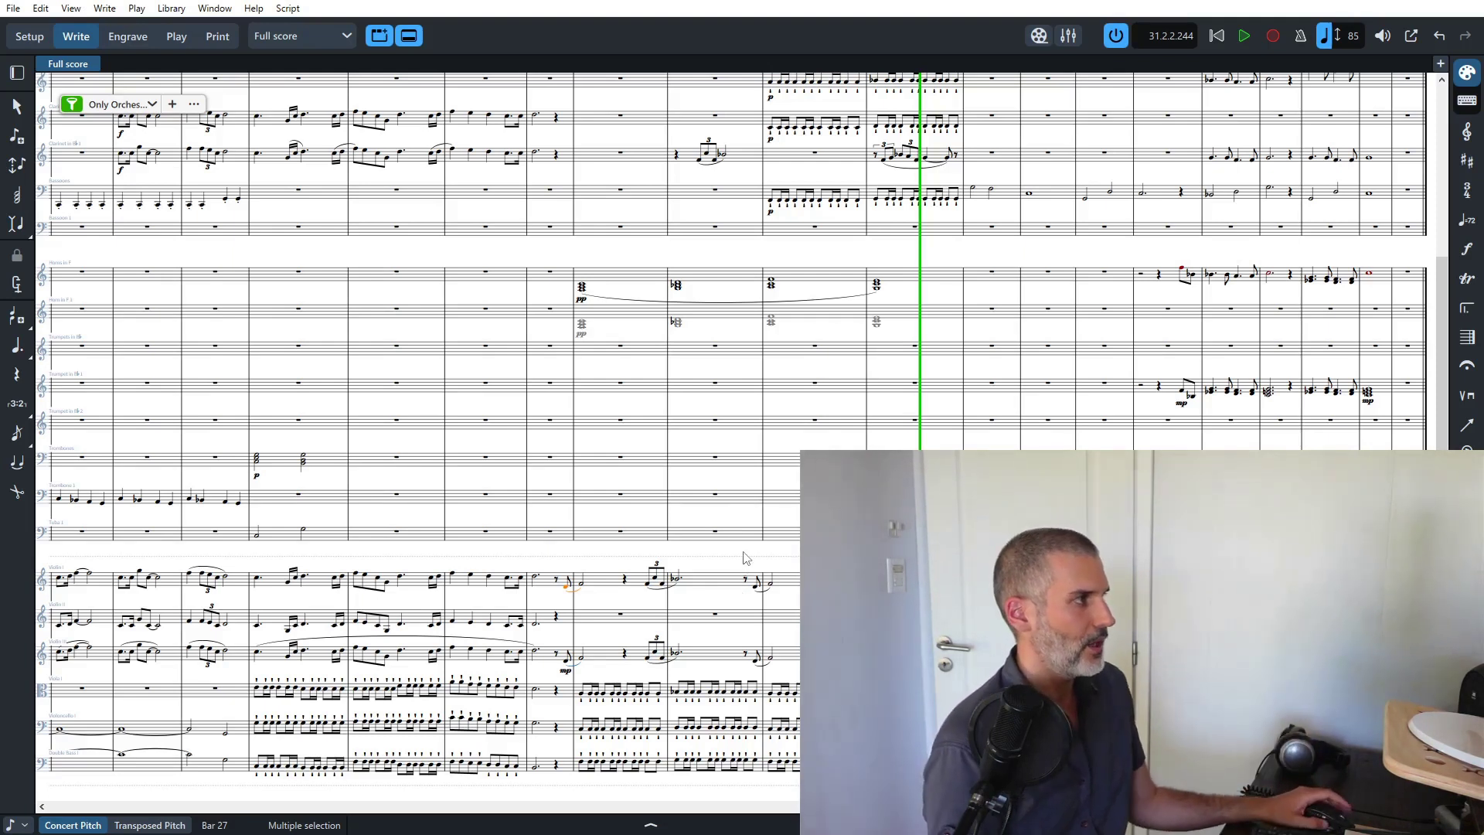
{"action": "scroll", "coordinate": [732, 548], "scroll_direction": "right", "scroll_amount": 2}
Scroll to the start of the first page so all instrument names are visible.
{"action": "scroll", "coordinate": [685, 468], "scroll_direction": "up", "scroll_amount": 2}
{"action": "scroll", "coordinate": [684, 468], "scroll_direction": "down", "scroll_amount": 4}
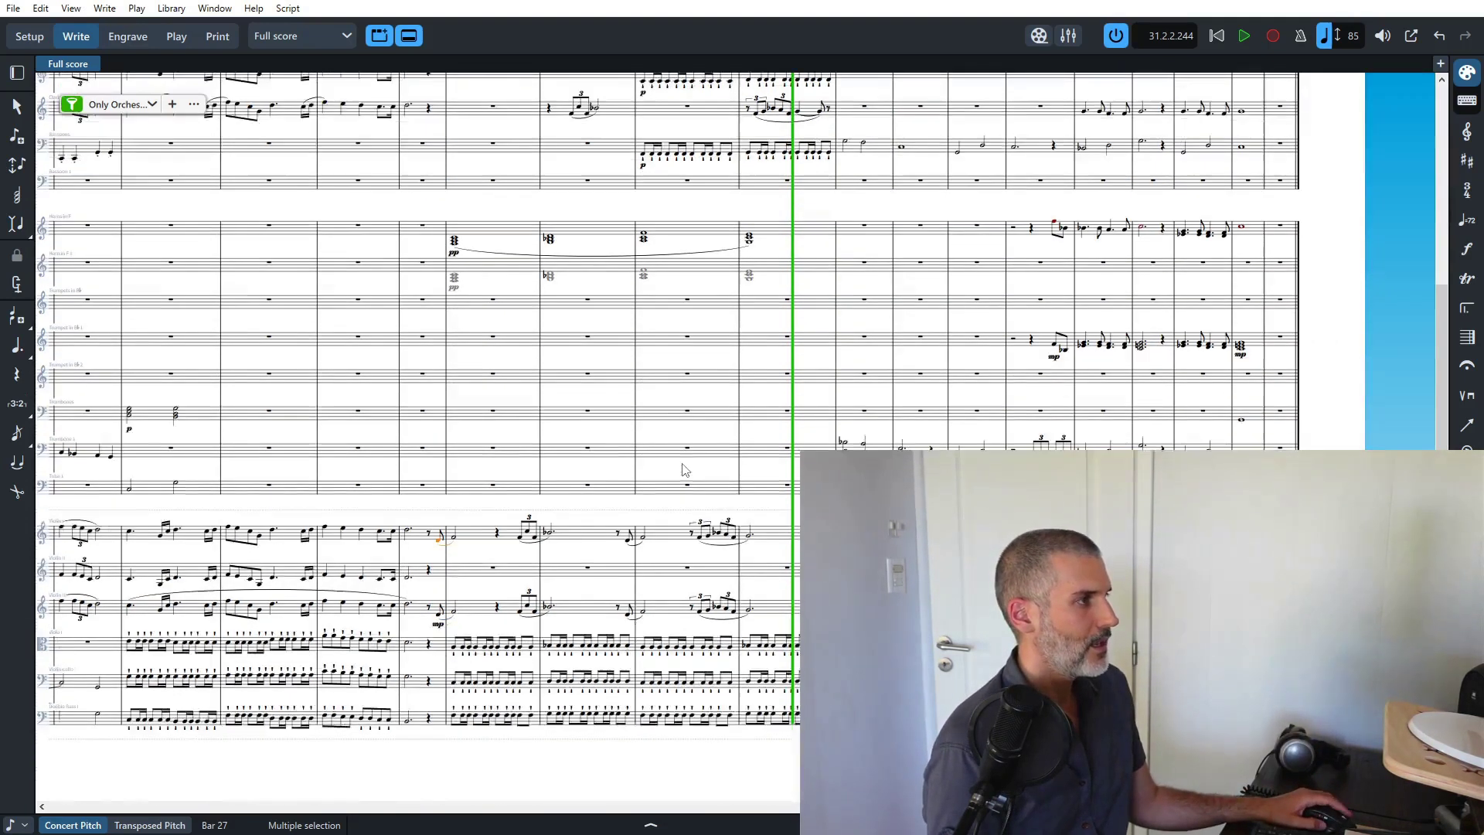
{"action": "scroll", "coordinate": [683, 468], "scroll_direction": "left", "scroll_amount": 6}
{"action": "scroll", "coordinate": [683, 468], "scroll_direction": "left", "scroll_amount": 10}
{"action": "scroll", "coordinate": [680, 466], "scroll_direction": "up", "scroll_amount": 3}
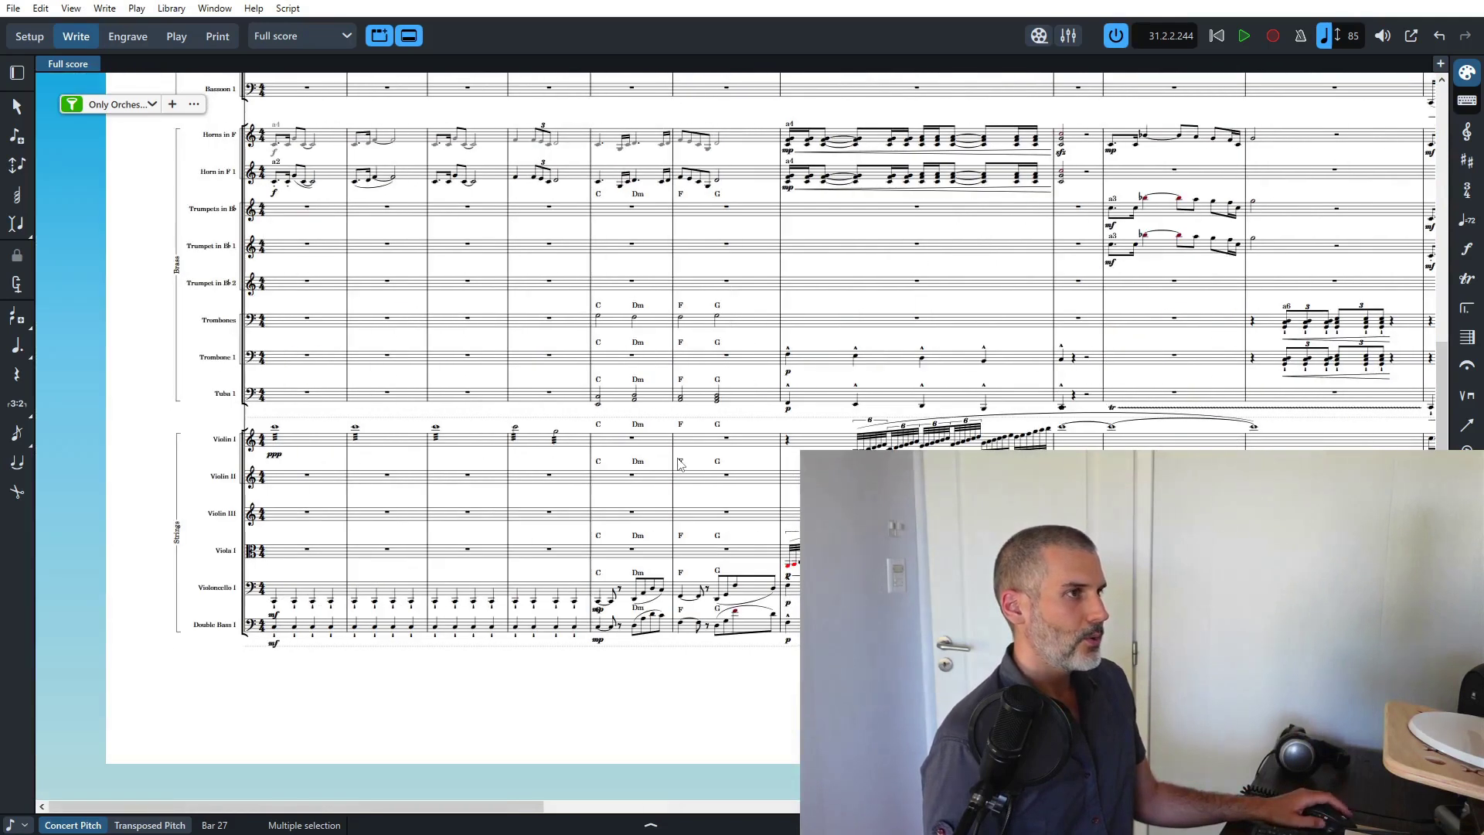
{"action": "scroll", "coordinate": [649, 455], "scroll_direction": "up", "scroll_amount": 3}
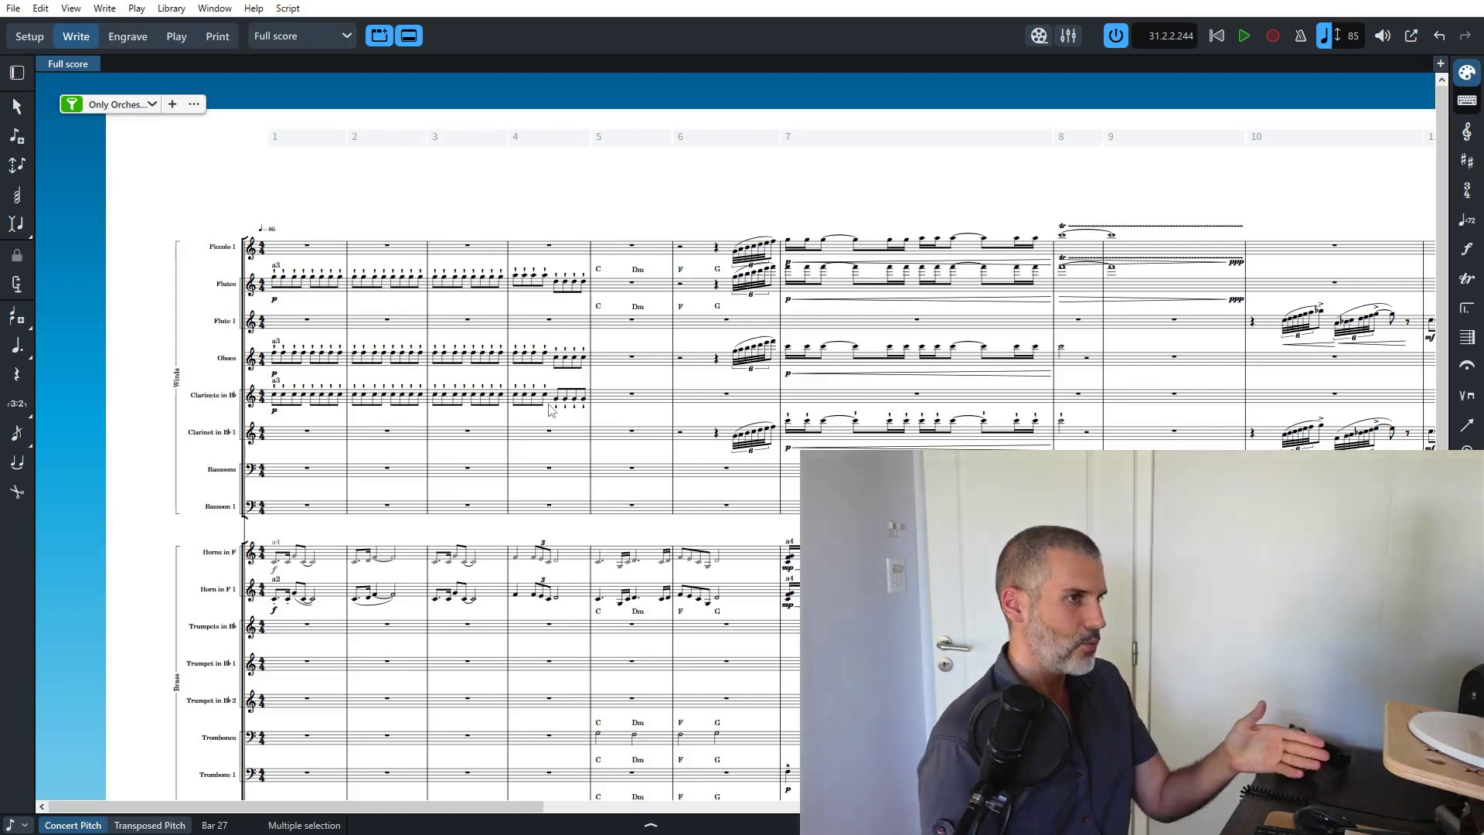
{"action": "scroll", "coordinate": [430, 536], "scroll_direction": "down", "scroll_amount": 2}
{"action": "scroll", "coordinate": [430, 535], "scroll_direction": "down", "scroll_amount": 3}
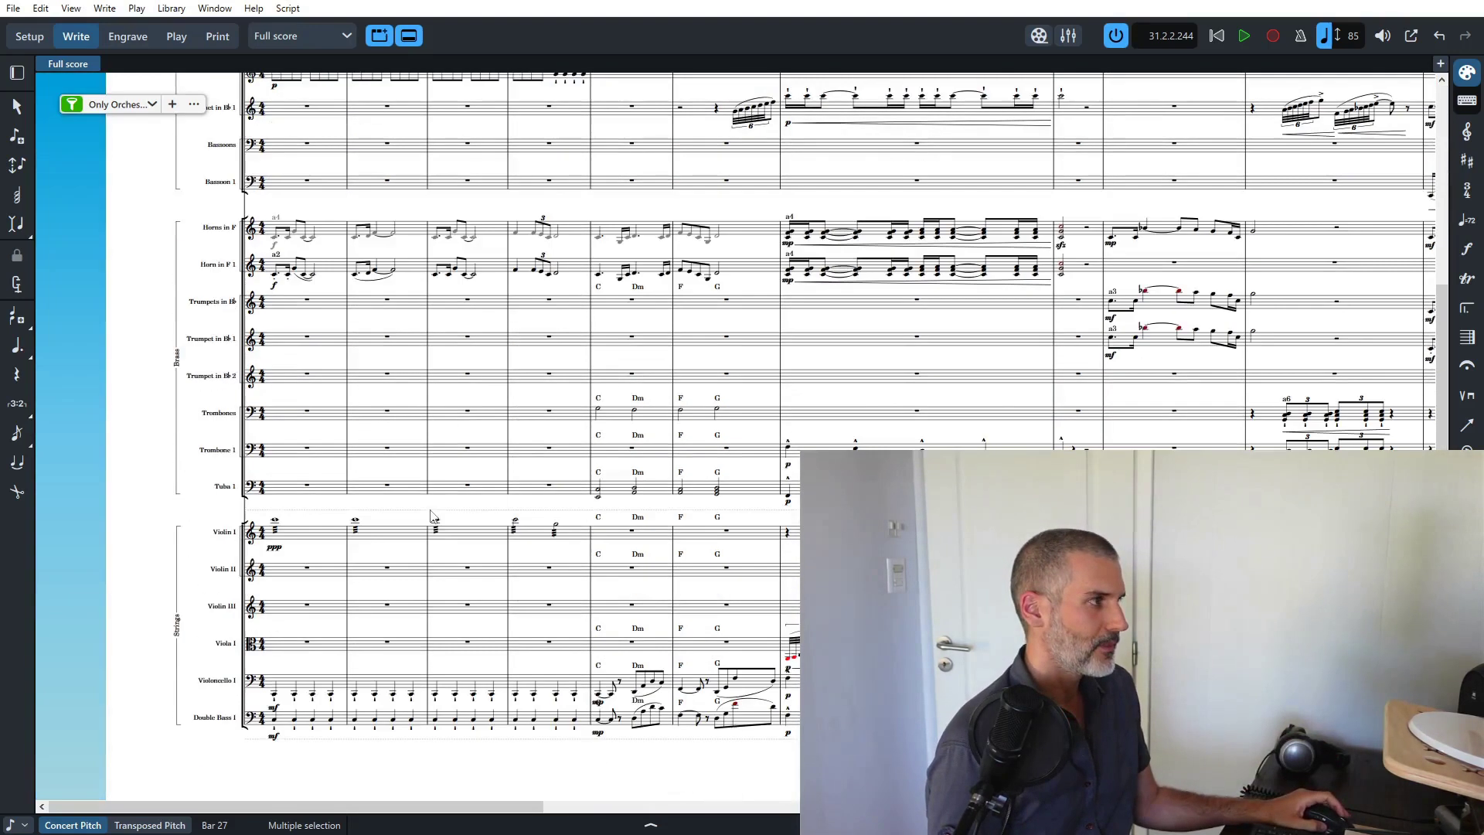
{"action": "scroll", "coordinate": [466, 390], "scroll_direction": "up", "scroll_amount": 2}
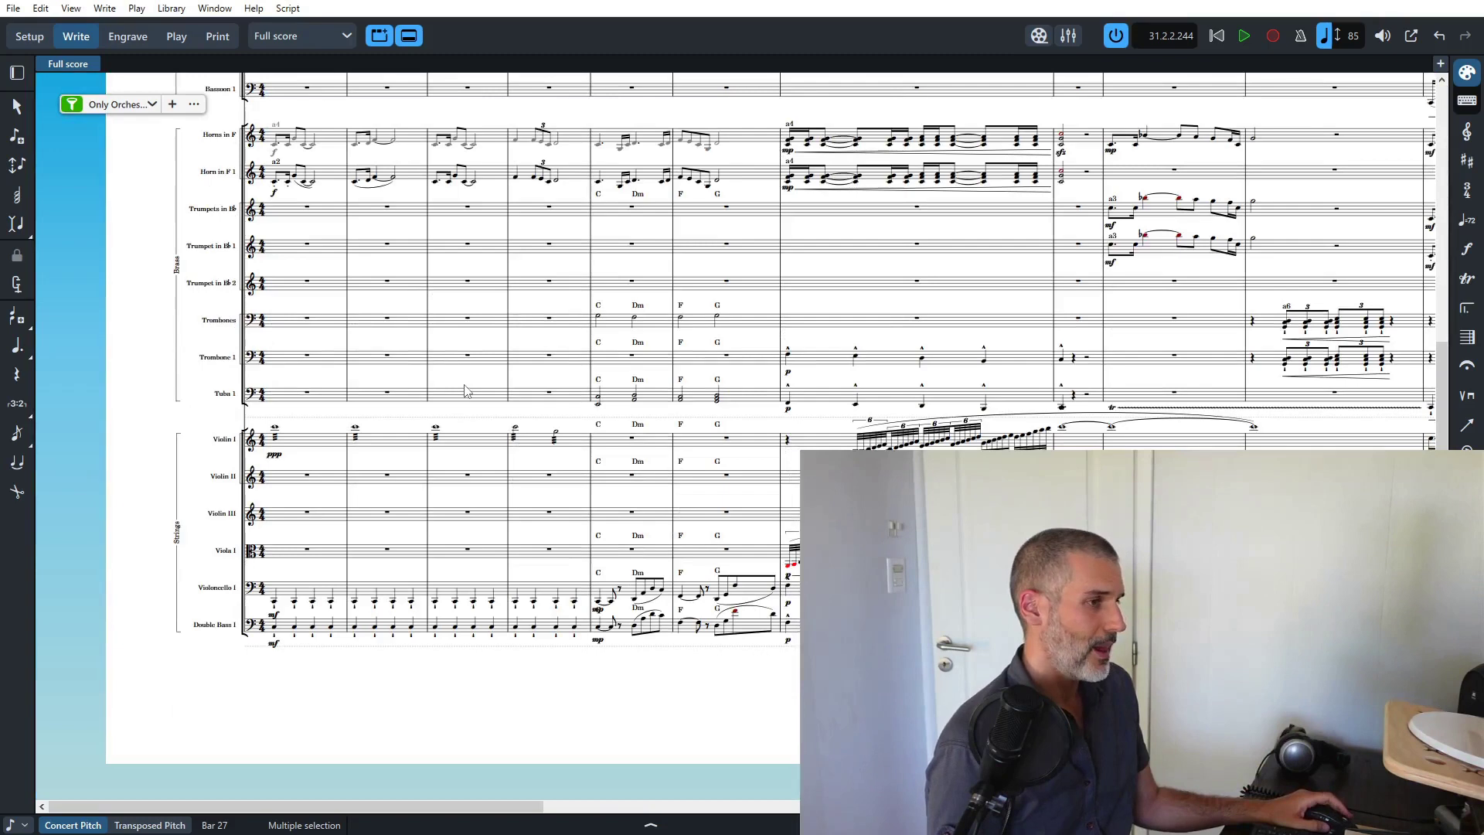
{"action": "scroll", "coordinate": [460, 383], "scroll_direction": "up", "scroll_amount": 3}
{"action": "scroll", "coordinate": [454, 368], "scroll_direction": "down", "scroll_amount": 1}
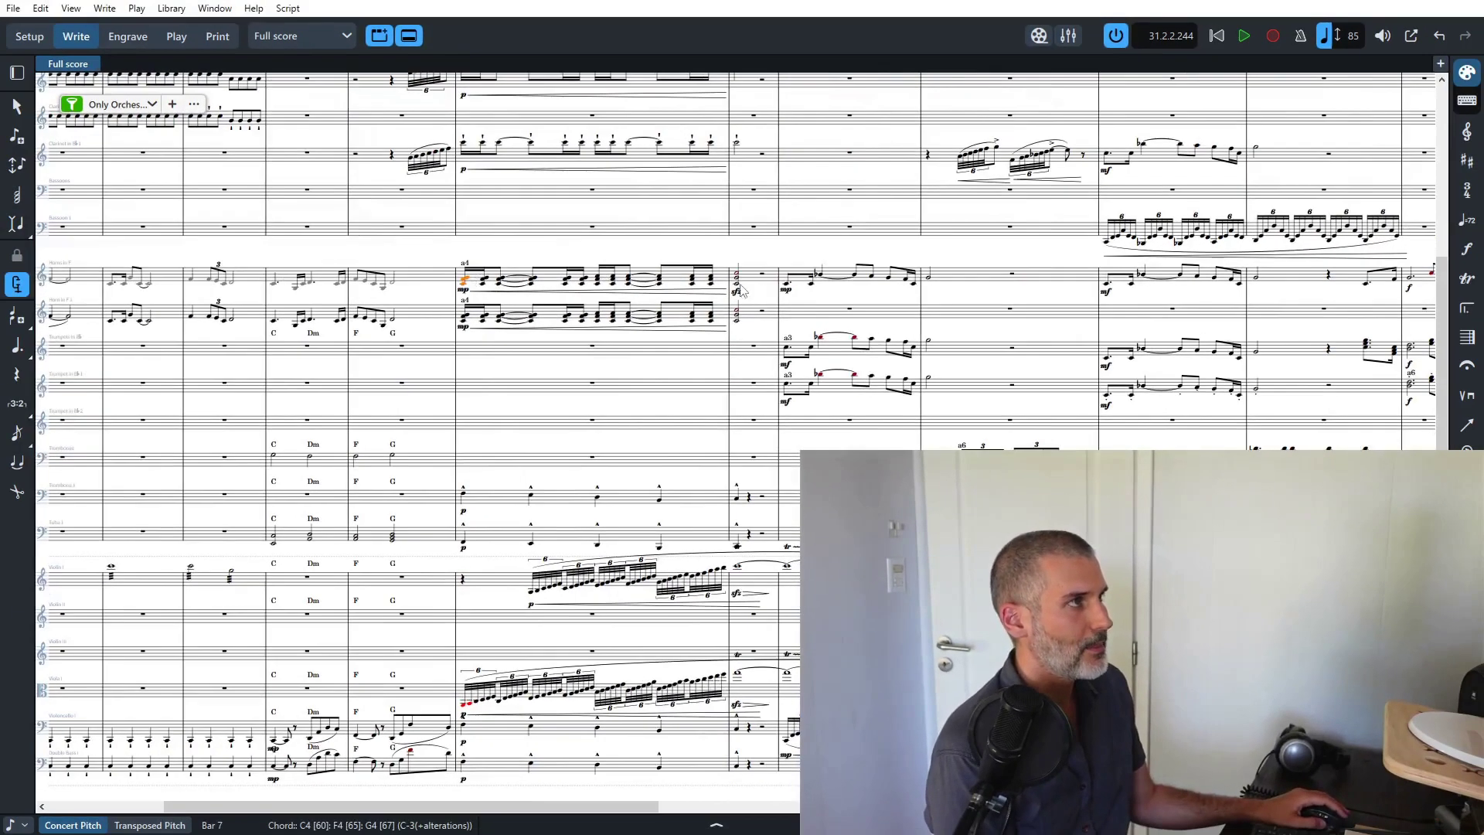
Play back the horn passage in bars 7–8, stop it, then bring up the Start menu.
{"action": "left_click", "coordinate": [739, 286], "text": "shift"}
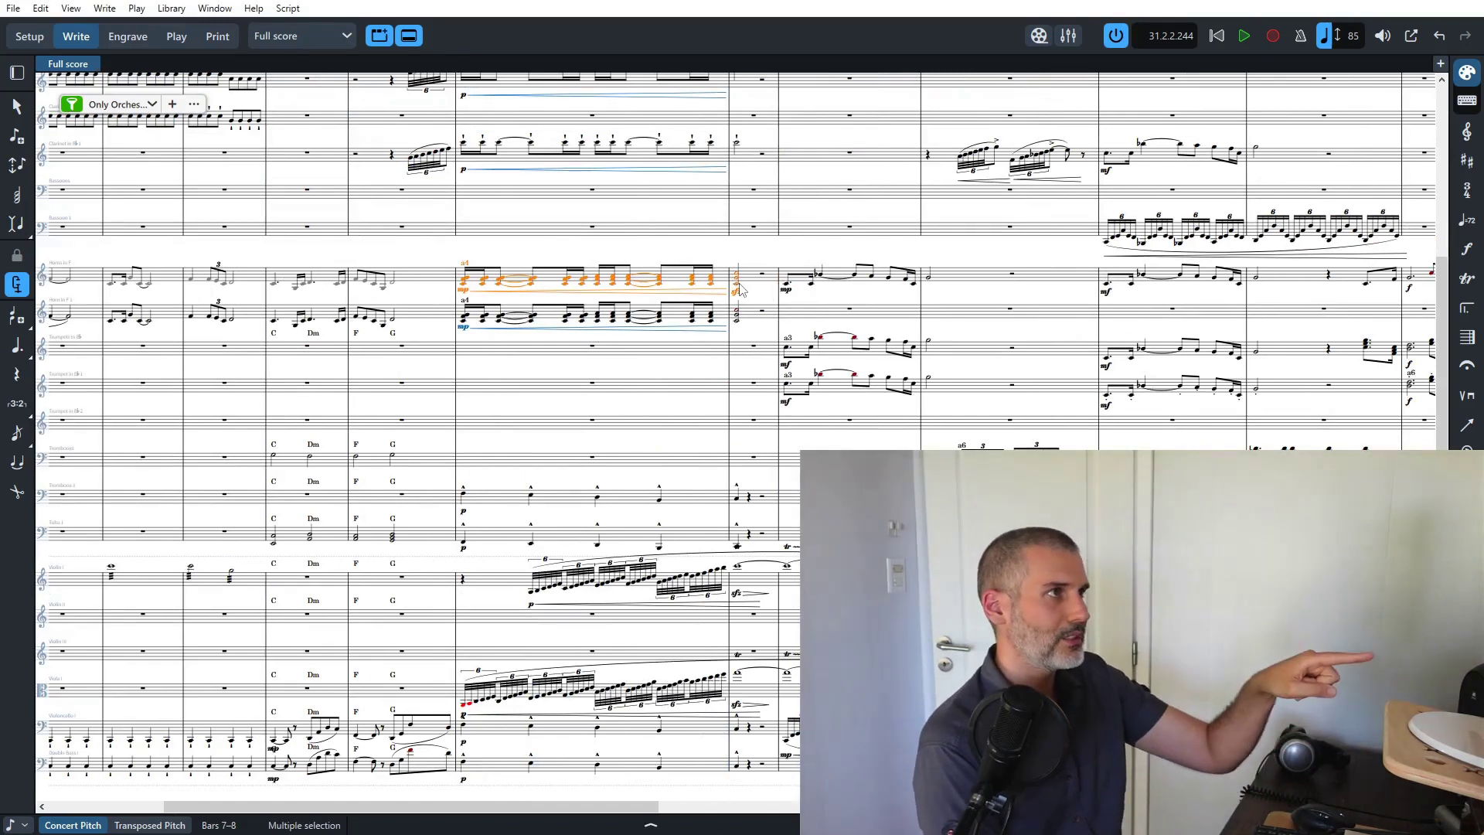
{"action": "key", "text": "p"}
{"action": "scroll", "coordinate": [696, 309], "scroll_direction": "up", "scroll_amount": 3}
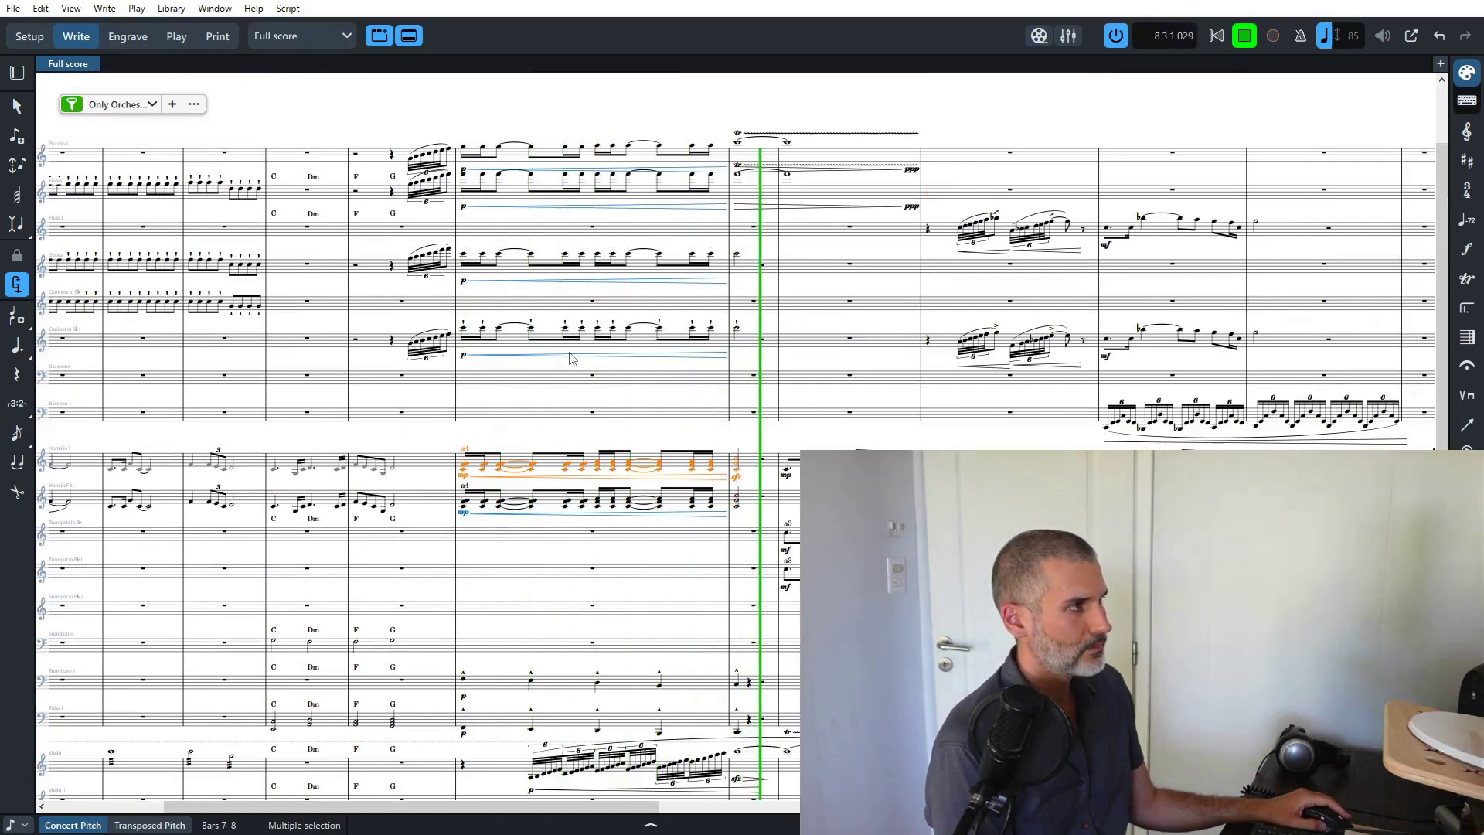
{"action": "key", "text": "space"}
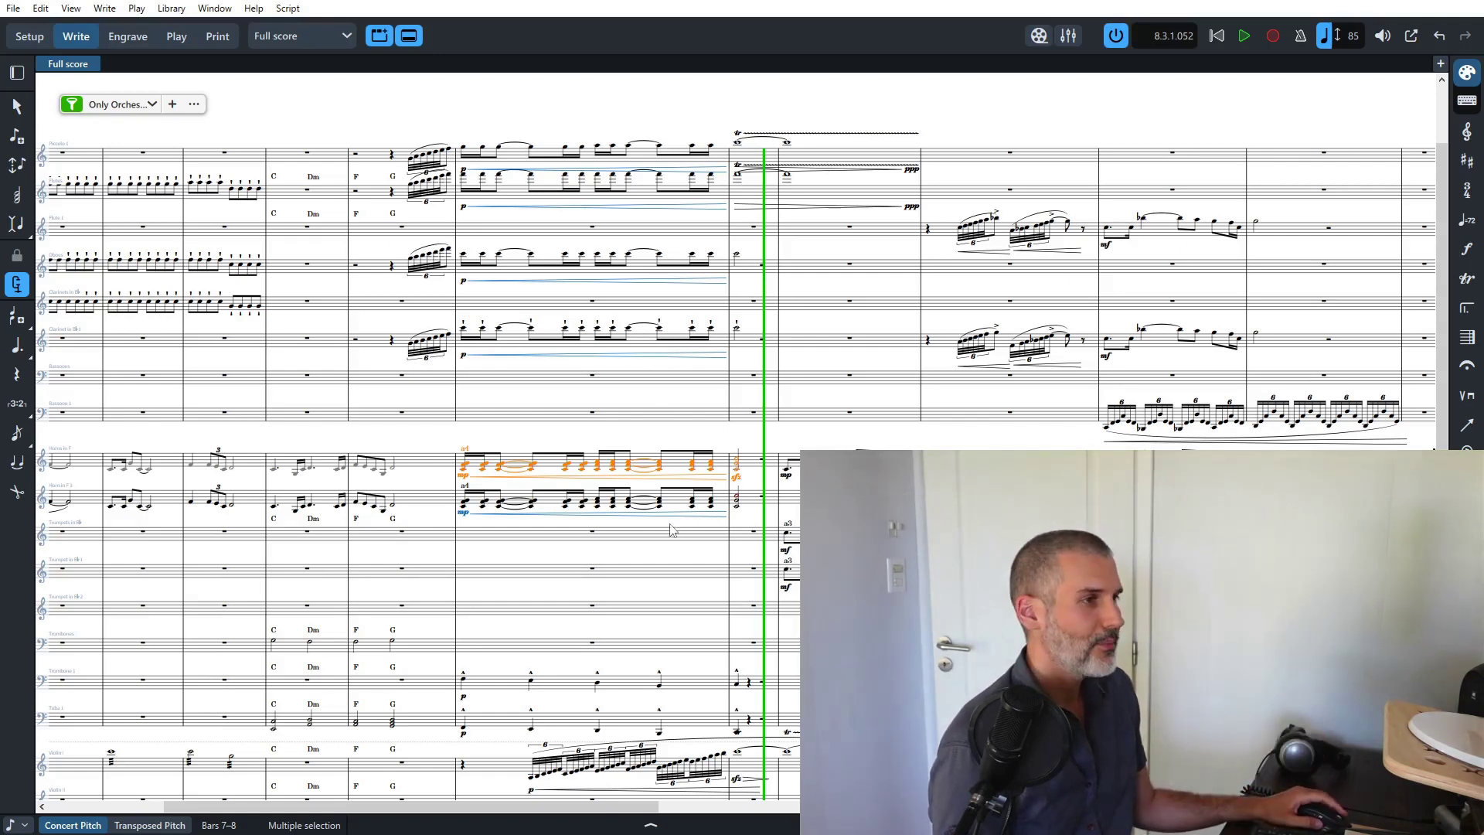
{"action": "key", "text": "super"}
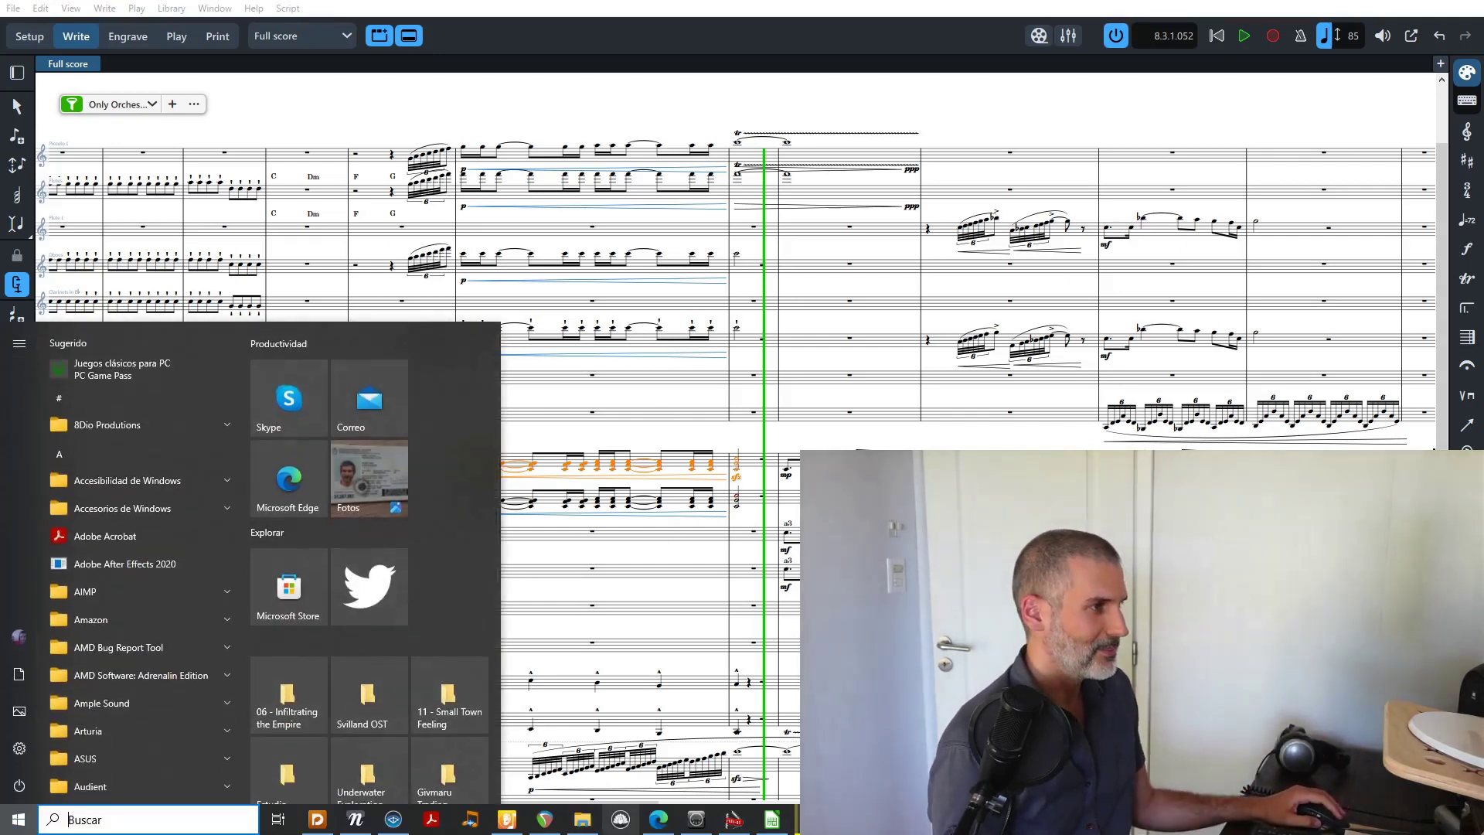
Bring REAPER forward, dismiss the Render Subproject Proxy prompt, show all tracks, then filter to strings stems.
{"action": "left_click", "coordinate": [544, 819]}
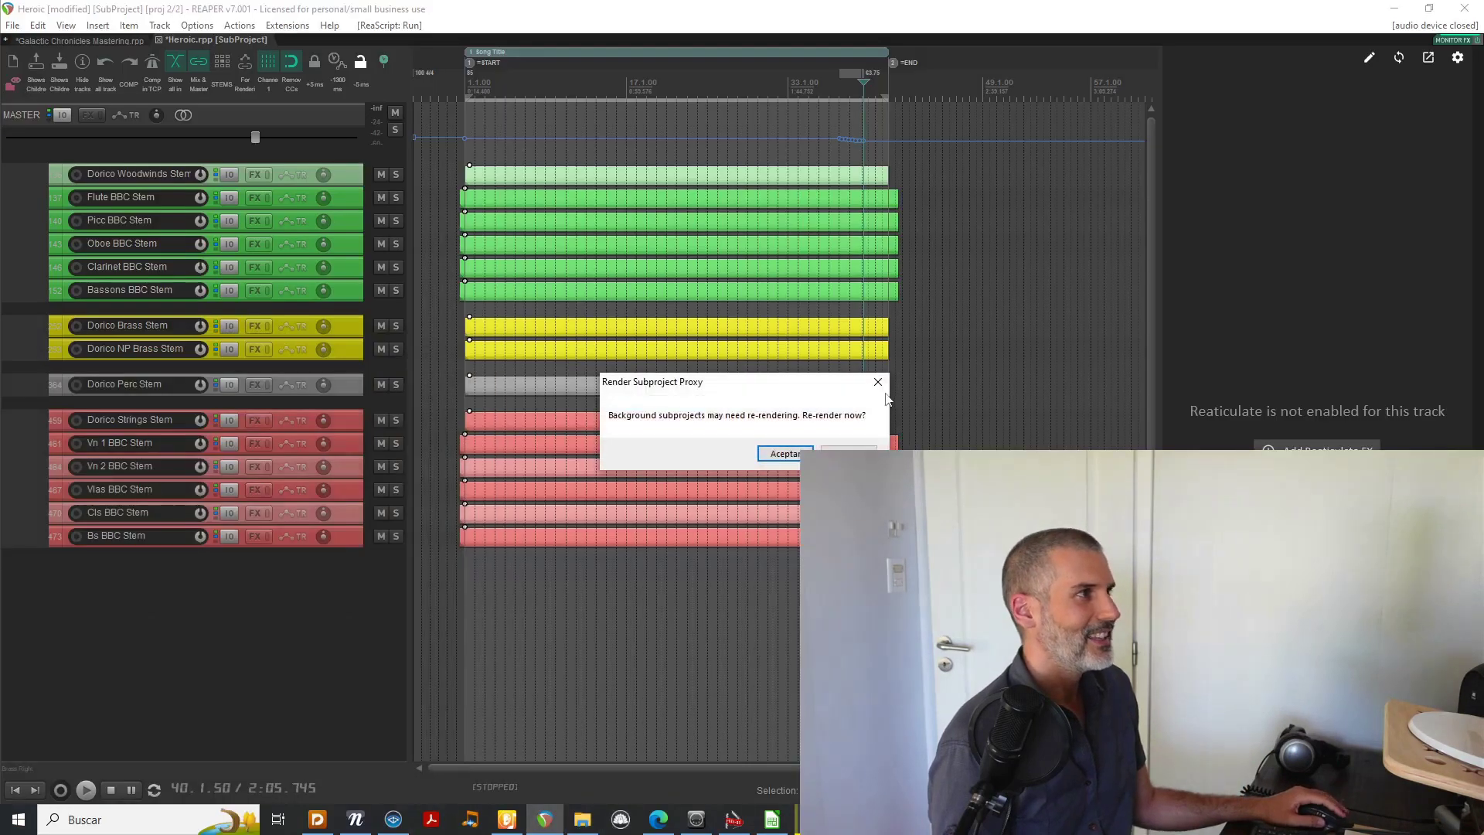
{"action": "left_click", "coordinate": [879, 383]}
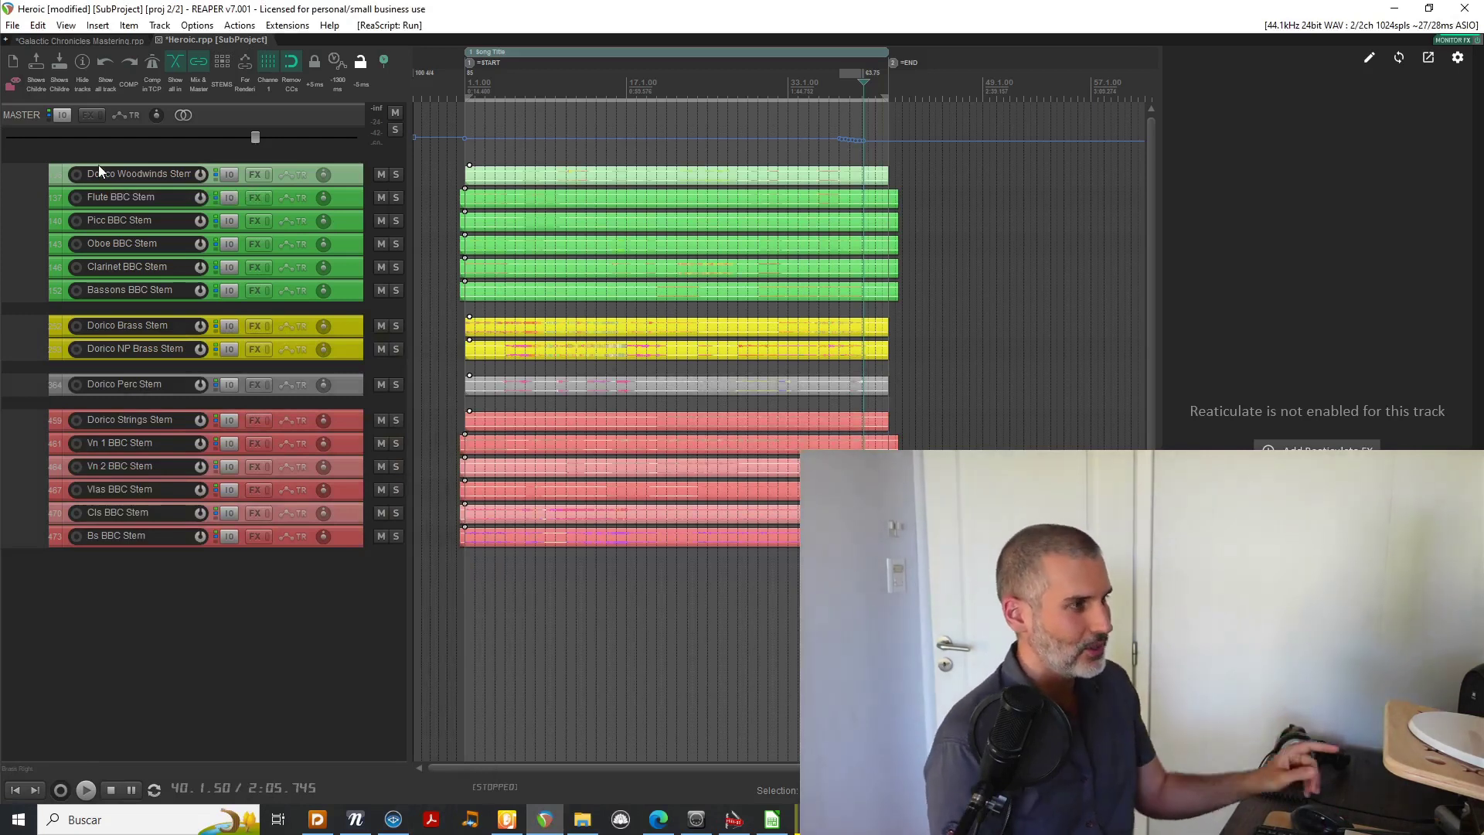
{"action": "key", "text": "1"}
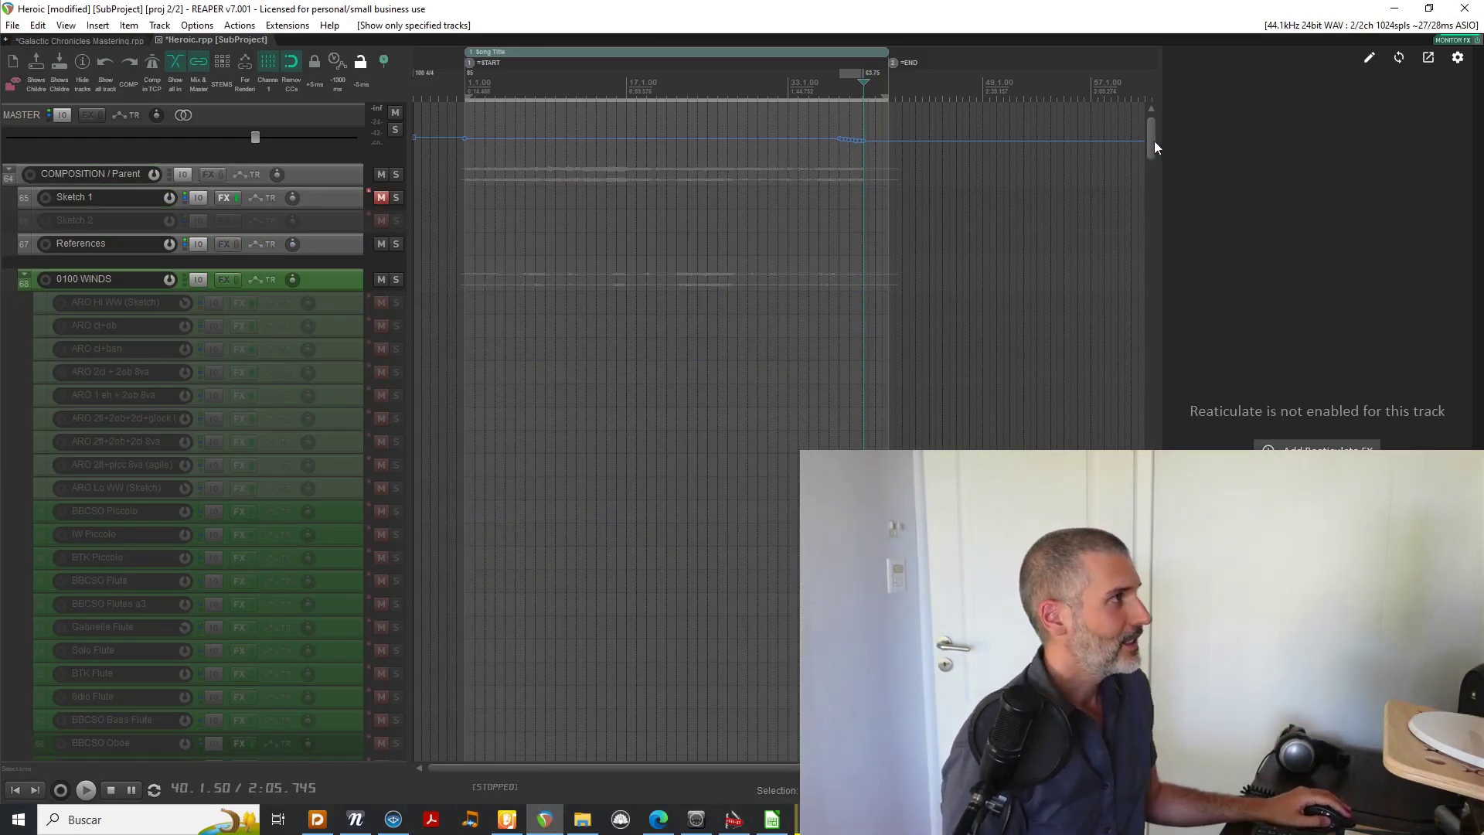
{"action": "left_click_drag", "start_coordinate": [1154, 141], "coordinate": [1117, 626]}
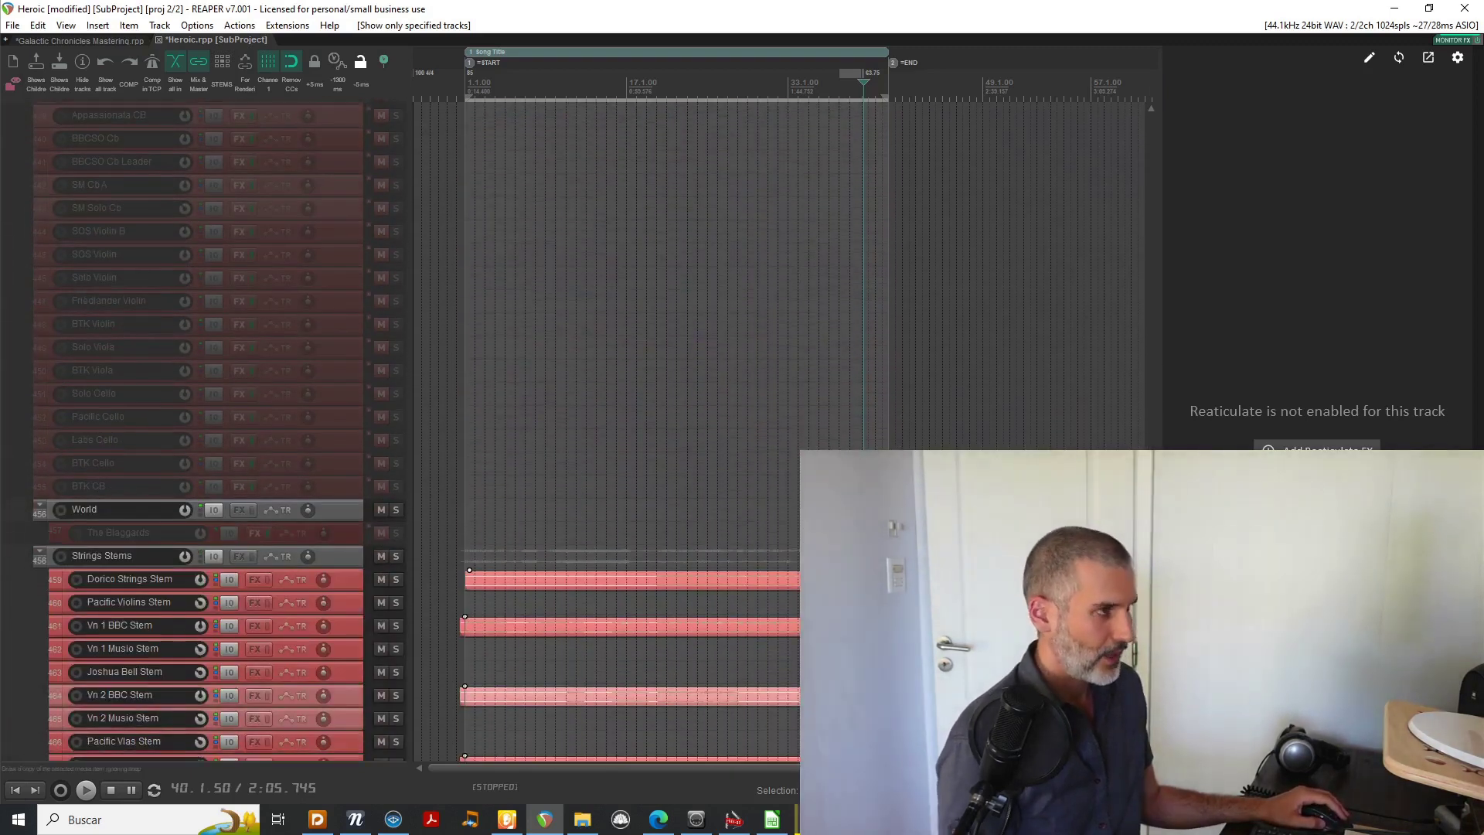
{"action": "key", "text": "ctrl+shift+s"}
Filter to the coloured stem tracks, view Galactic Chronicles Mastering's timeline, then return to Heroic.rpp.
{"action": "key", "text": "ctrl+shift+a"}
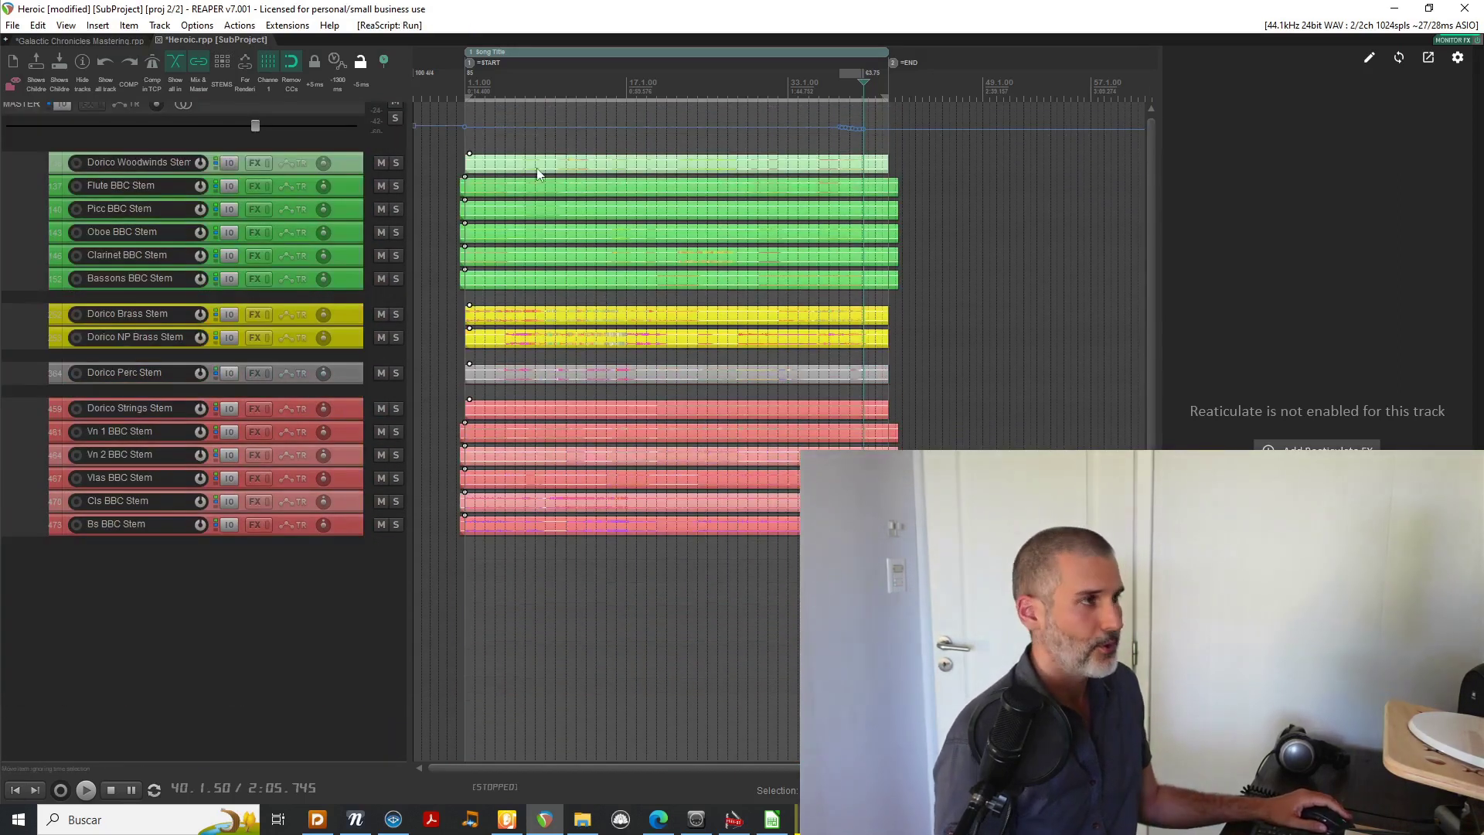
{"action": "scroll", "coordinate": [547, 252], "scroll_direction": "up", "scroll_amount": 1}
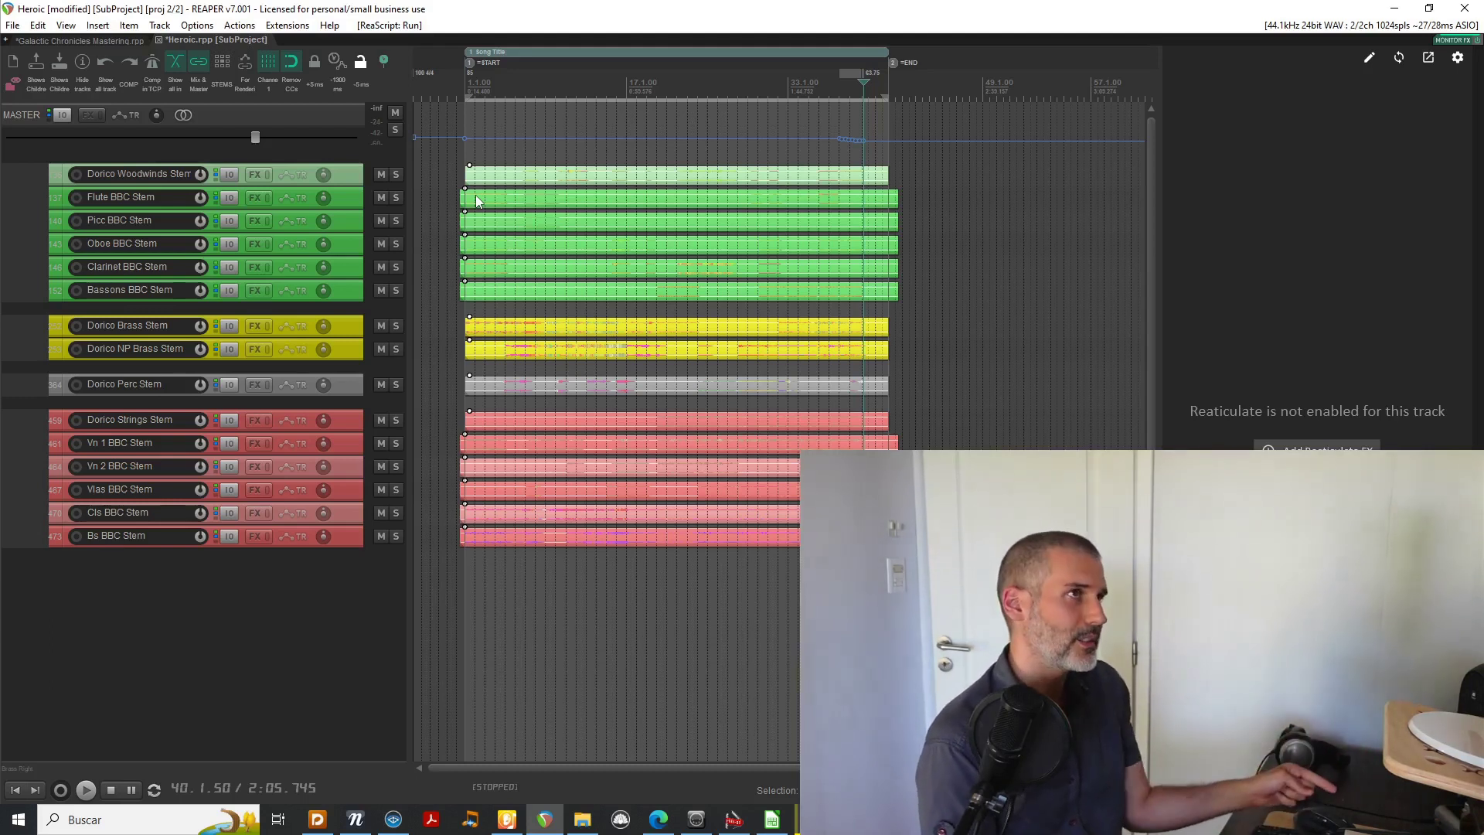
{"action": "left_click", "coordinate": [125, 40]}
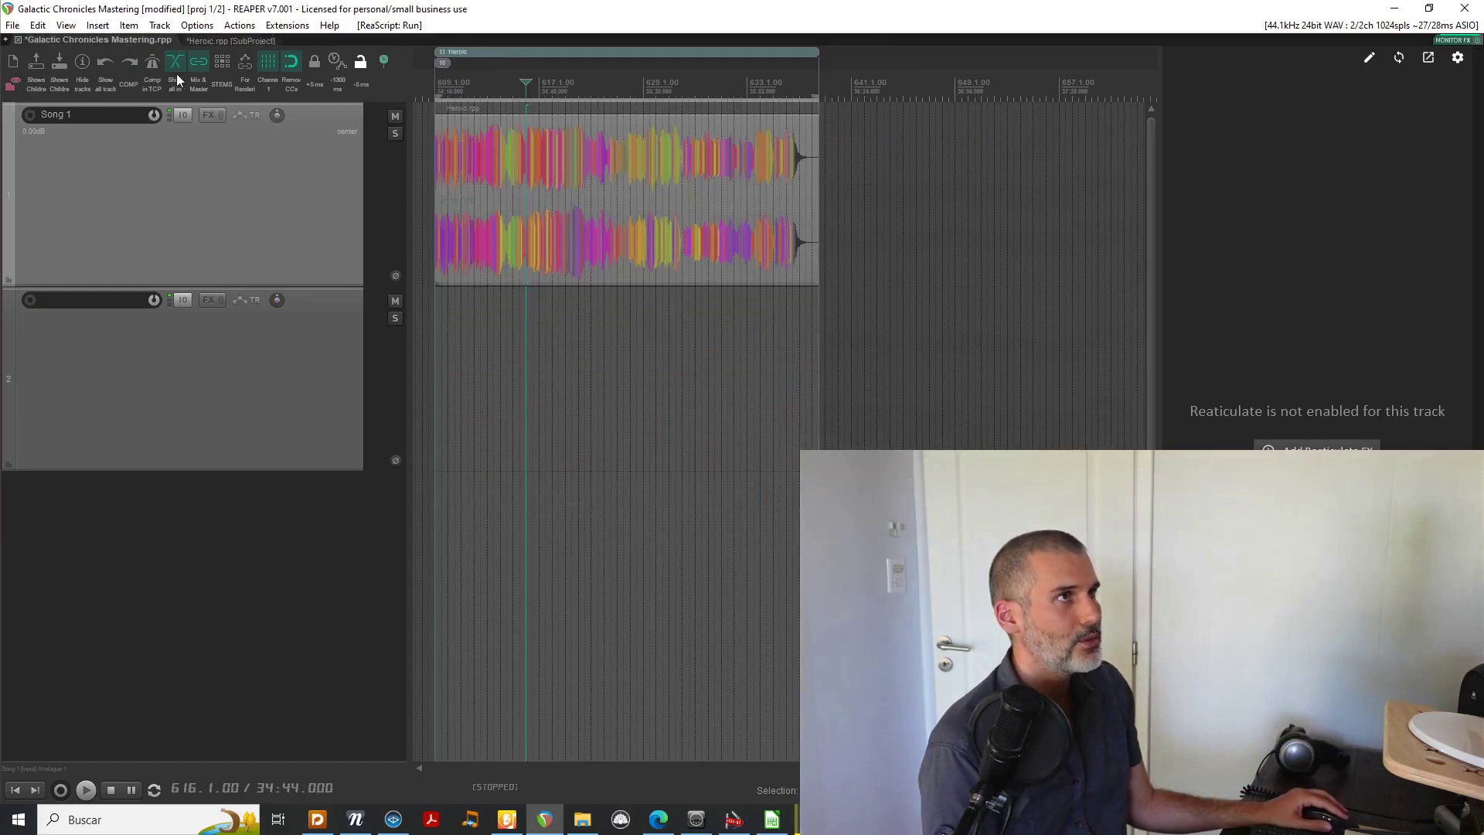
{"action": "scroll", "coordinate": [640, 305], "scroll_direction": "down", "scroll_amount": 5}
{"action": "scroll", "coordinate": [640, 305], "scroll_direction": "down", "scroll_amount": 3}
{"action": "scroll", "coordinate": [640, 305], "scroll_direction": "up", "scroll_amount": 4}
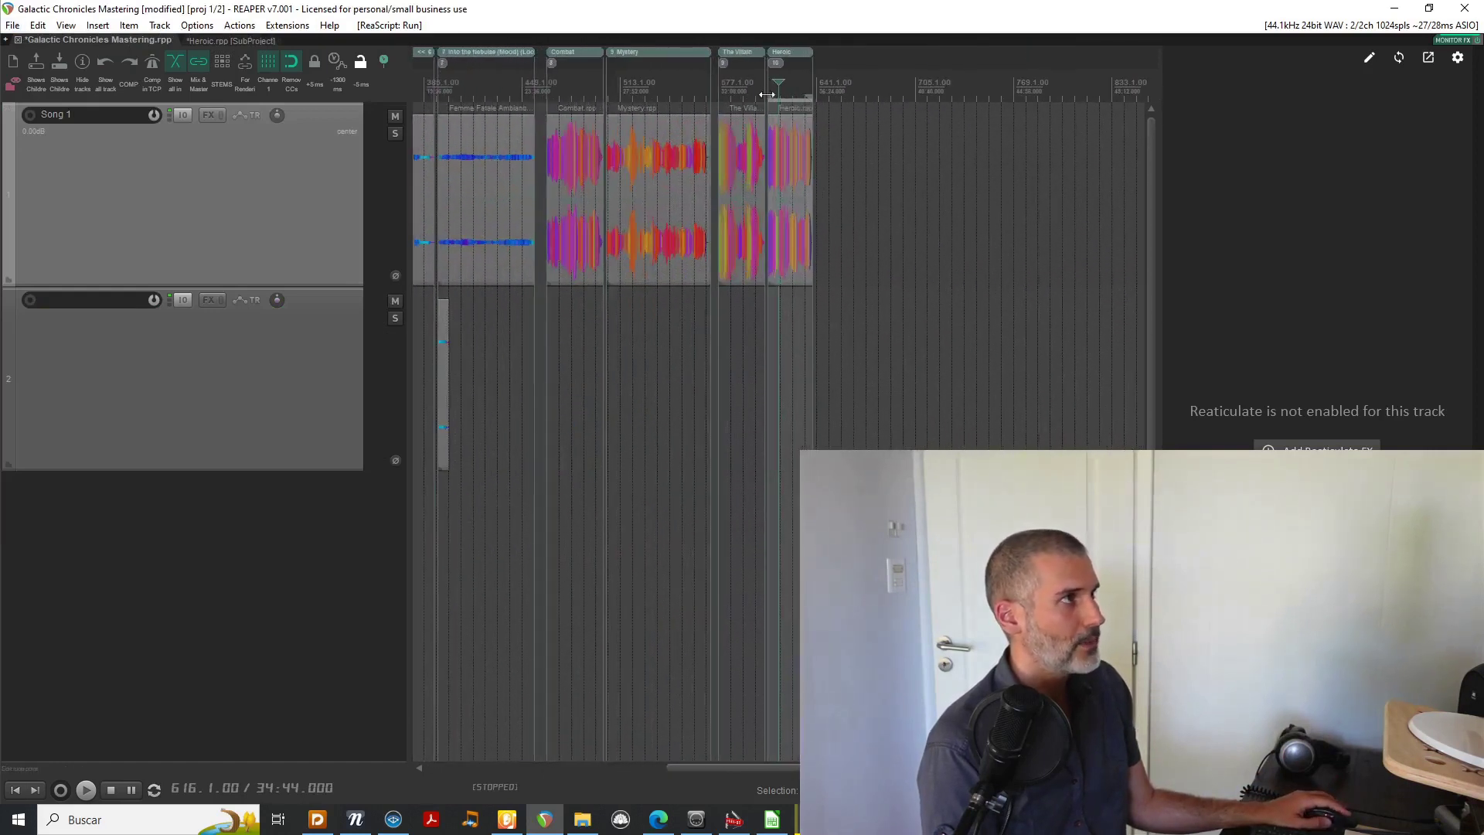
{"action": "left_click", "coordinate": [742, 92]}
{"action": "left_click", "coordinate": [791, 95]}
{"action": "left_click", "coordinate": [226, 41]}
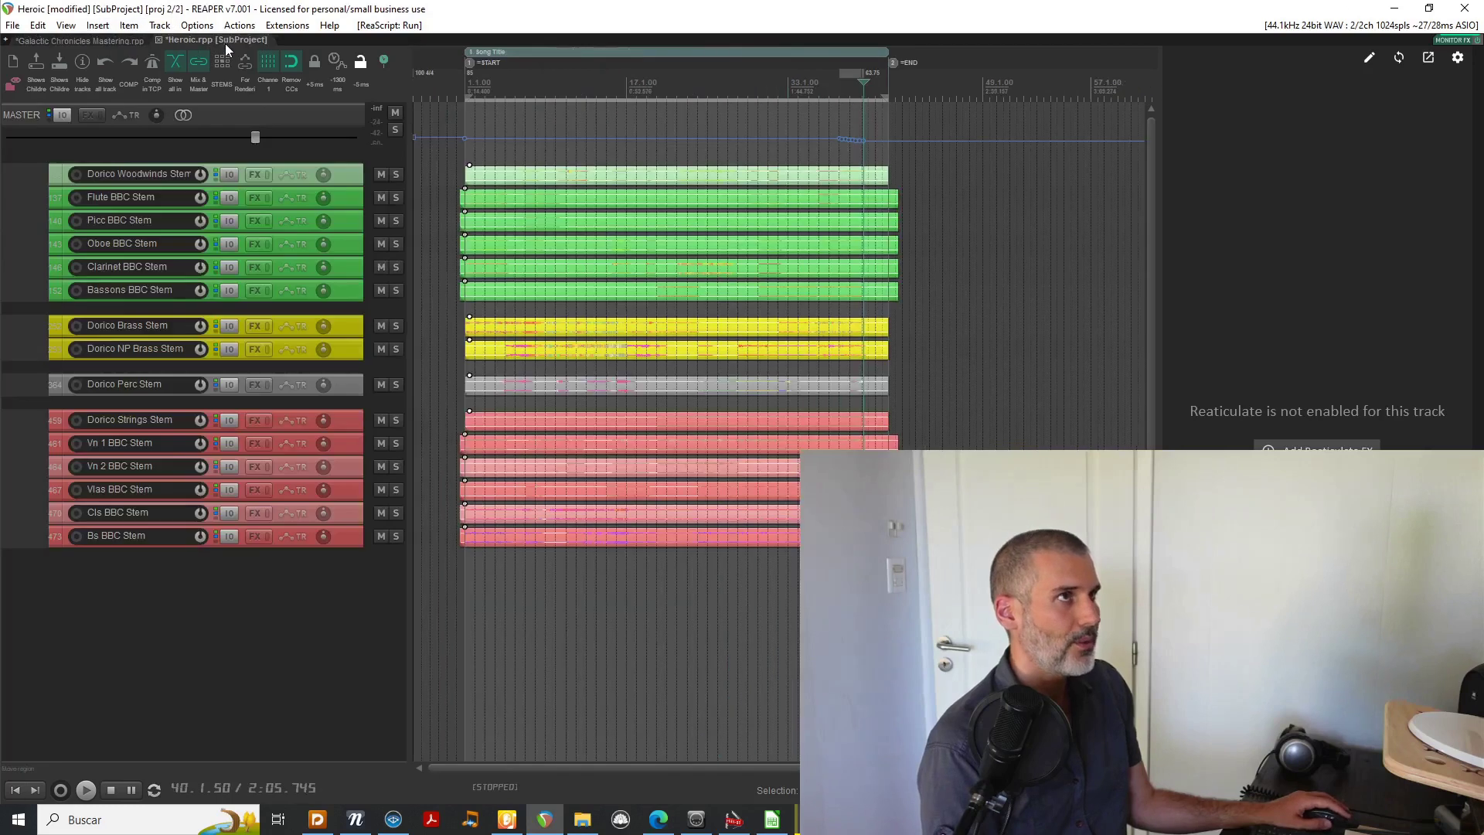